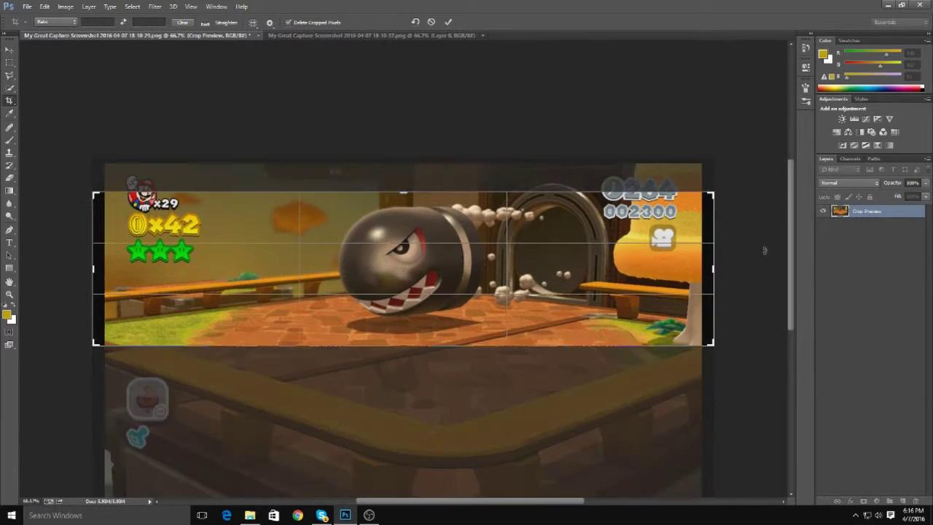
Crop the screenshot tightly around Bullet Bill and add a Levels adjustment layer.
left_click_drag(94, 266, 306, 267)
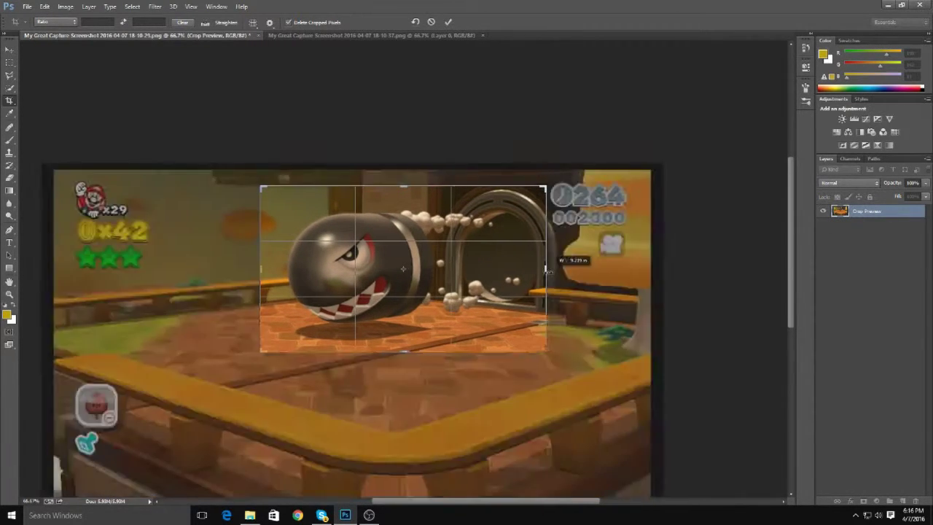
key("Return")
left_click(823, 212)
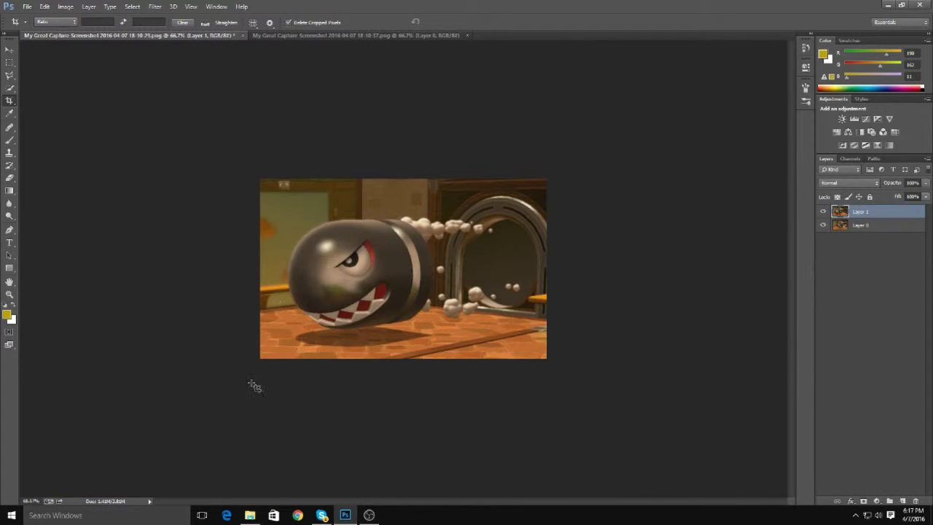
left_click(854, 118)
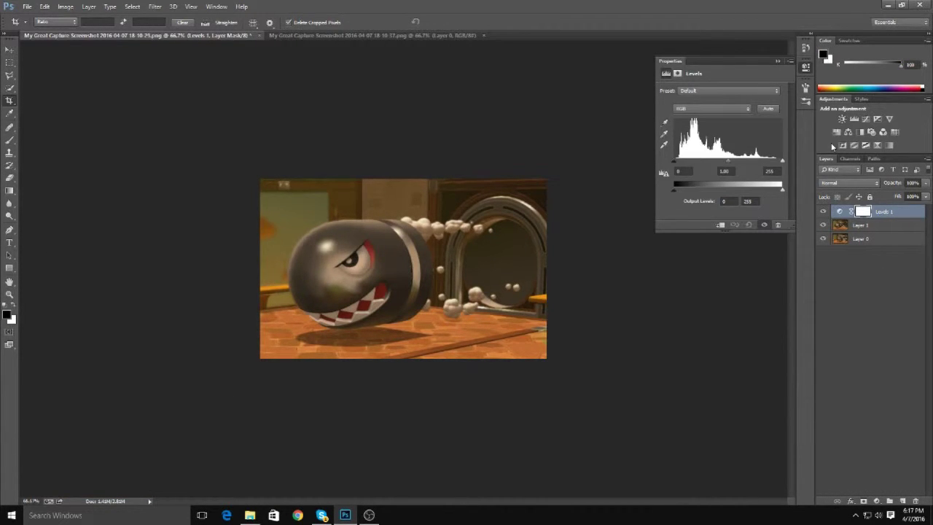
Add a Hue/Saturation layer with saturation drained and brightness raised to 54.
left_click(836, 131)
left_click_drag(722, 147, 663, 147)
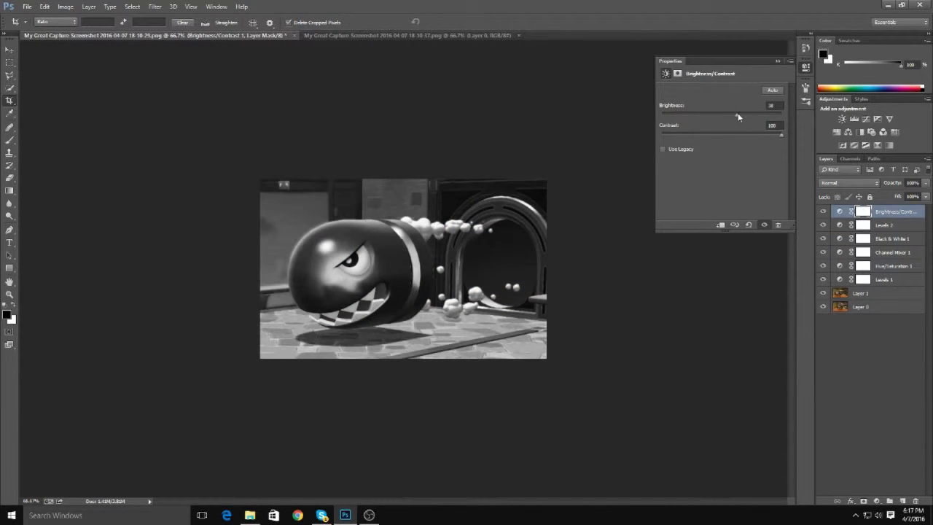
left_click_drag(732, 113, 743, 114)
View the image at 100% and hide all the adjustment layers.
key("z")
right_click(677, 355)
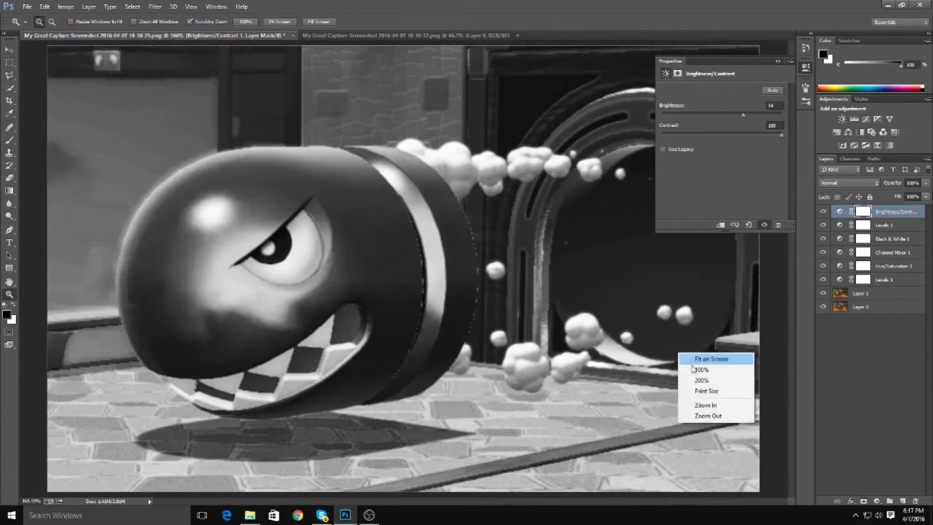
left_click(701, 369)
left_click_drag(823, 211, 823, 279)
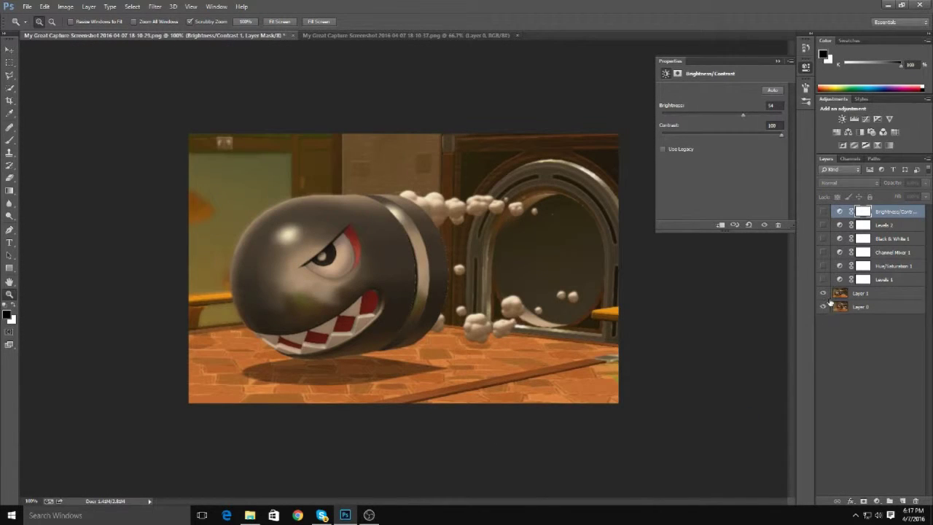
Select the orange floor and add a layer mask to Layer 1.
left_click(284, 309)
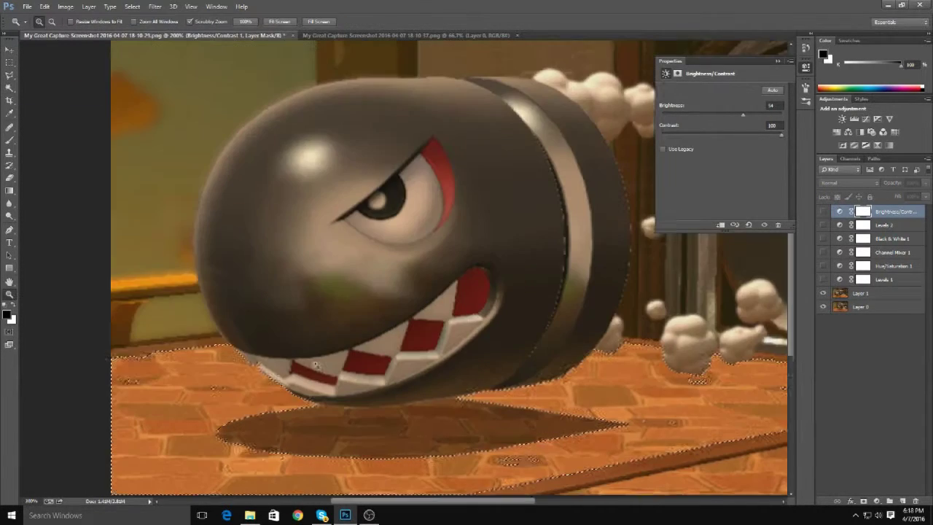
scroll(314, 365, "down", 1)
scroll(464, 411, "down", 1)
left_click(877, 292)
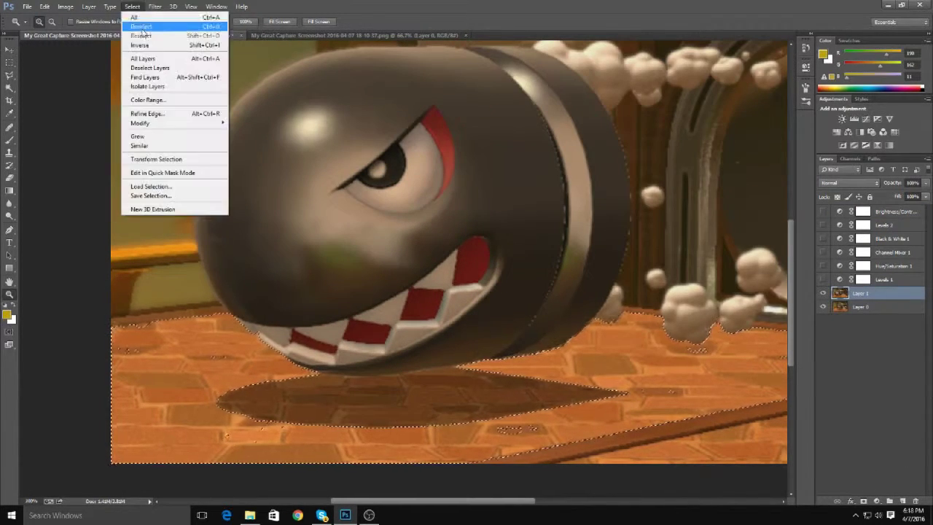
left_click(862, 501)
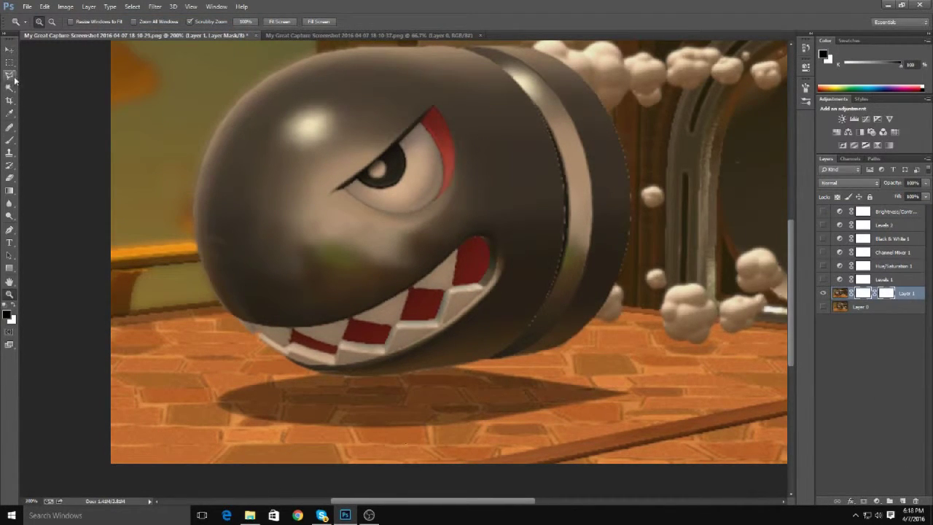
Reselect the orange floor with the Magic Wand and clear it to transparency.
left_click(9, 88)
left_click(145, 422)
left_click(156, 7)
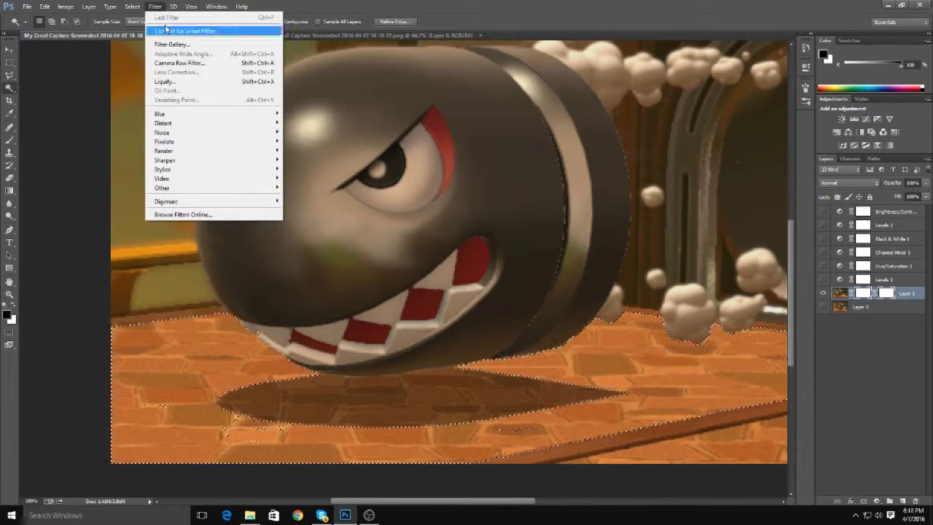
right_click(886, 293)
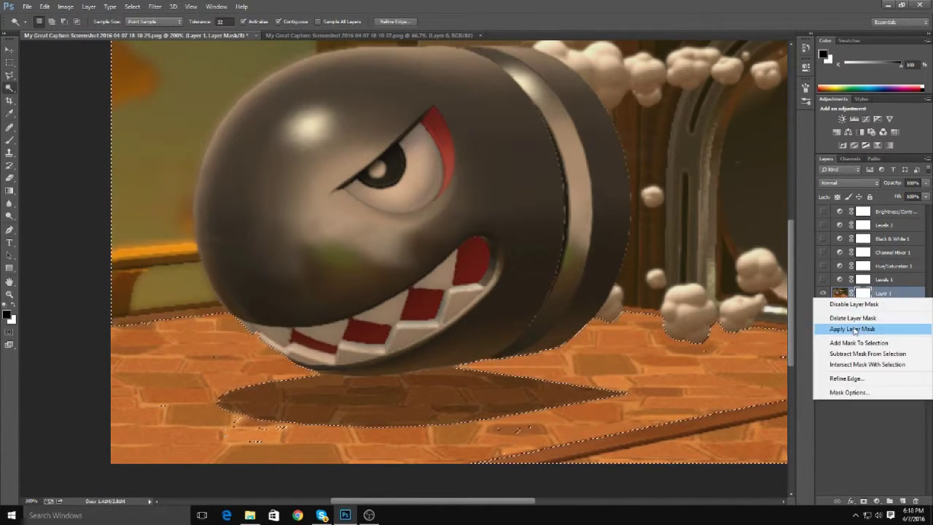
key("Escape")
key("Delete")
scroll(176, 380, "down", 2)
Erase leftover floor bits and a wavy strip across the top of the image.
key("e")
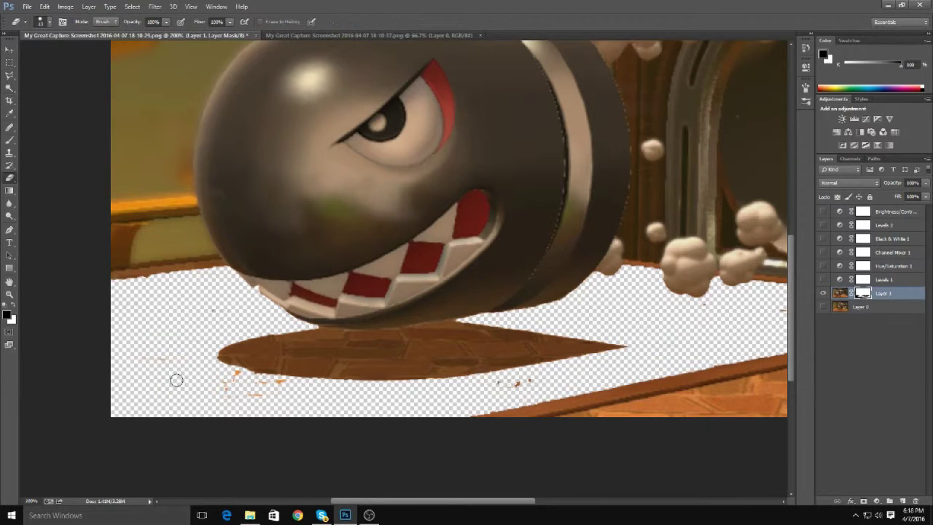
left_click_drag(159, 378, 146, 335)
key("ctrl+z")
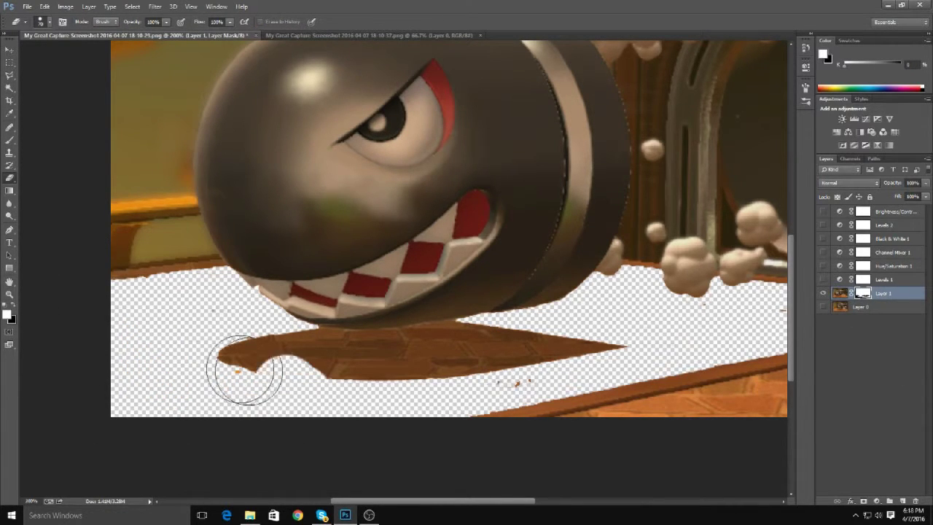
scroll(104, 209, "up", 10)
left_click_drag(113, 171, 787, 156)
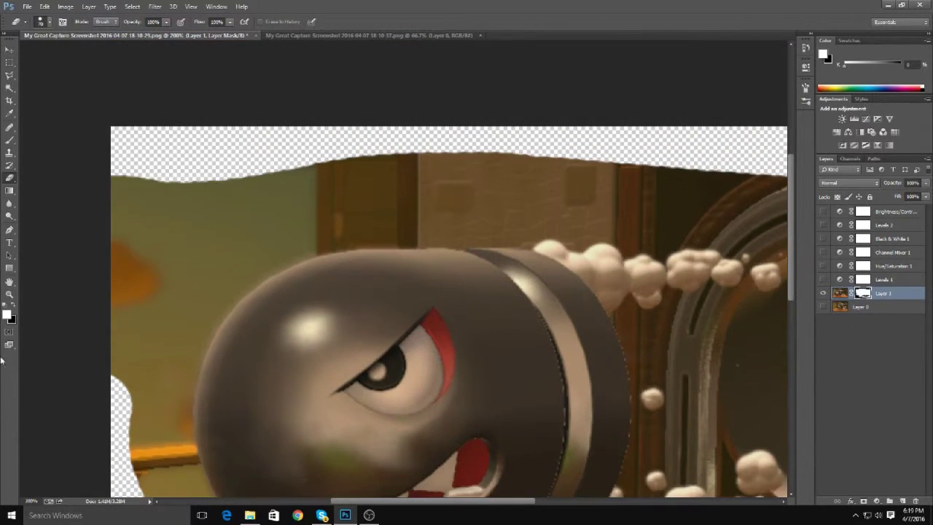
scroll(790, 248, "down", 10)
scroll(244, 428, "right", 10)
mouse_move(350, 408)
left_mouse_down()
mouse_move(245, 428)
mouse_move(612, 416)
mouse_move(445, 354)
left_mouse_up()
scroll(445, 354, "up", 3)
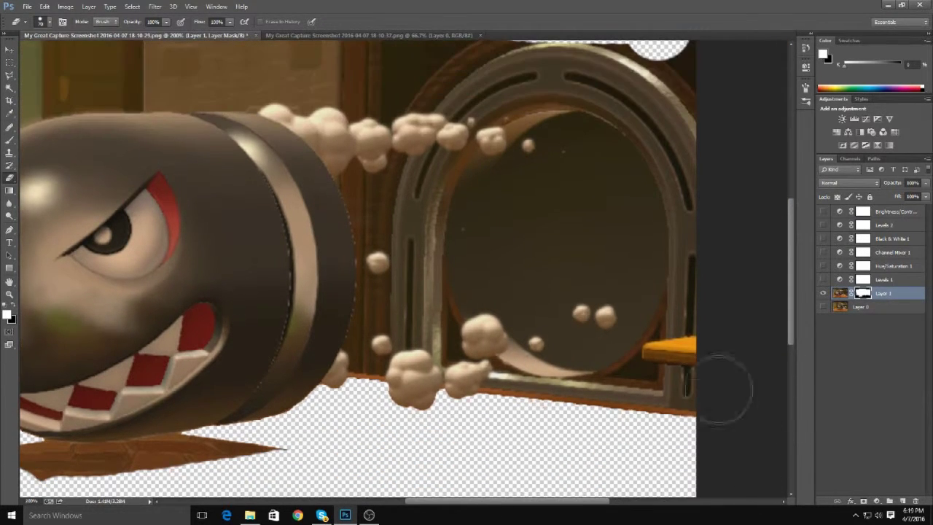
Deselect, pan to show the whole bullet, and erase the bullet's shadow below it.
key("w")
key("ctrl+d")
left_click_drag(580, 502, 511, 502)
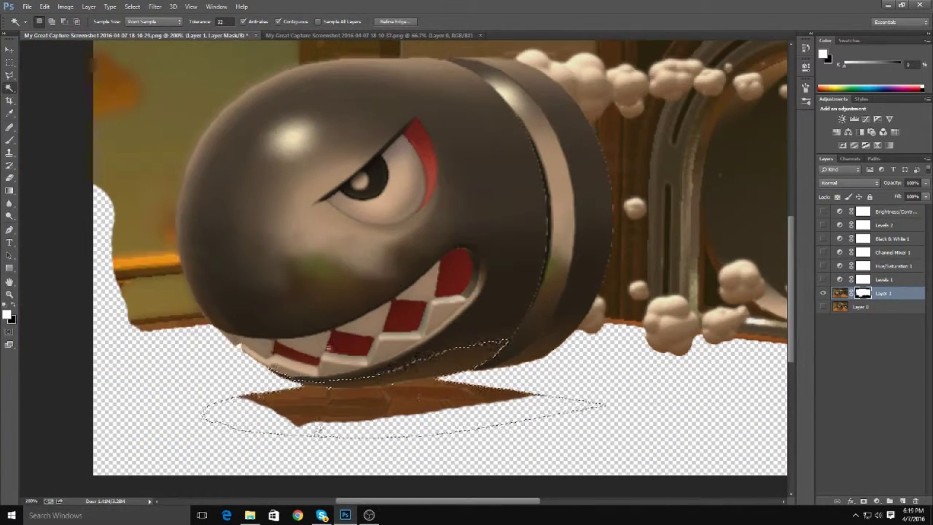
key("b")
key("w")
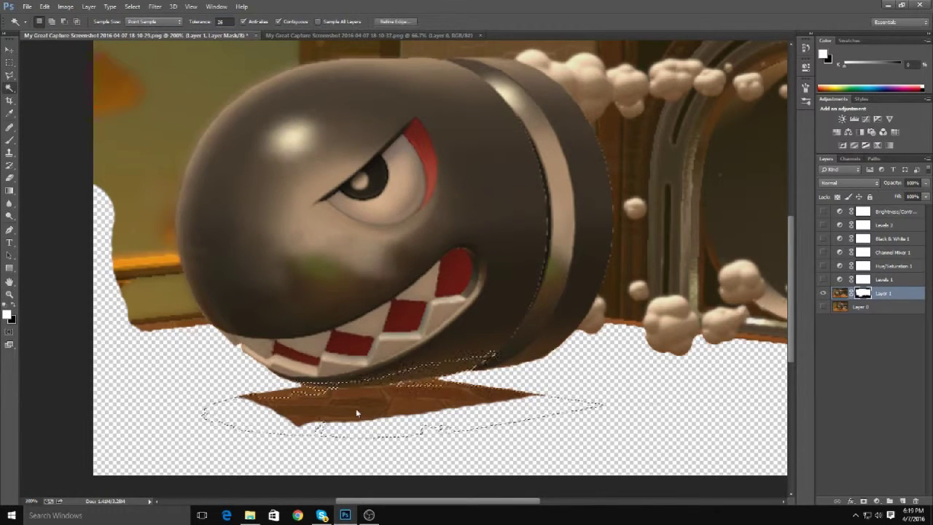
scroll(521, 416, "up", 2)
scroll(520, 420, "up", 2)
key("e")
mouse_move(193, 383)
left_mouse_down()
mouse_move(287, 358)
mouse_move(462, 342)
mouse_move(167, 396)
left_mouse_up()
scroll(256, 313, "down", 2)
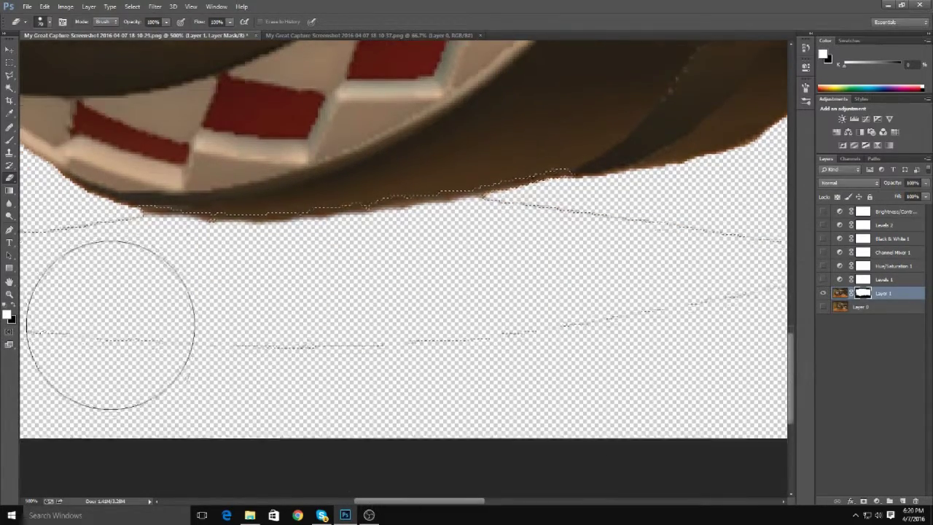
scroll(115, 323, "down", 2)
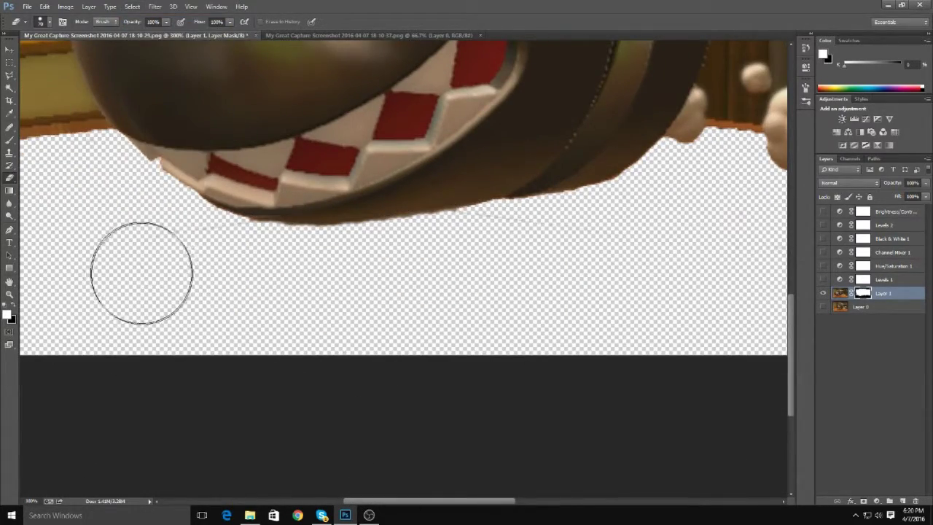
scroll(711, 283, "down", 1)
scroll(729, 319, "down", 1)
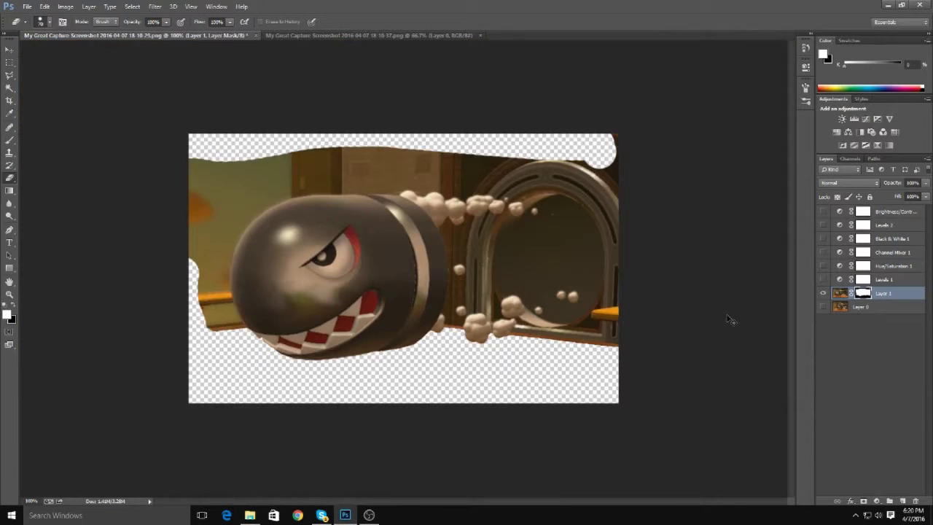
Select the green wall left of the bullet and paint it black on the mask.
left_click(8, 86)
left_click(216, 195)
left_click(9, 140)
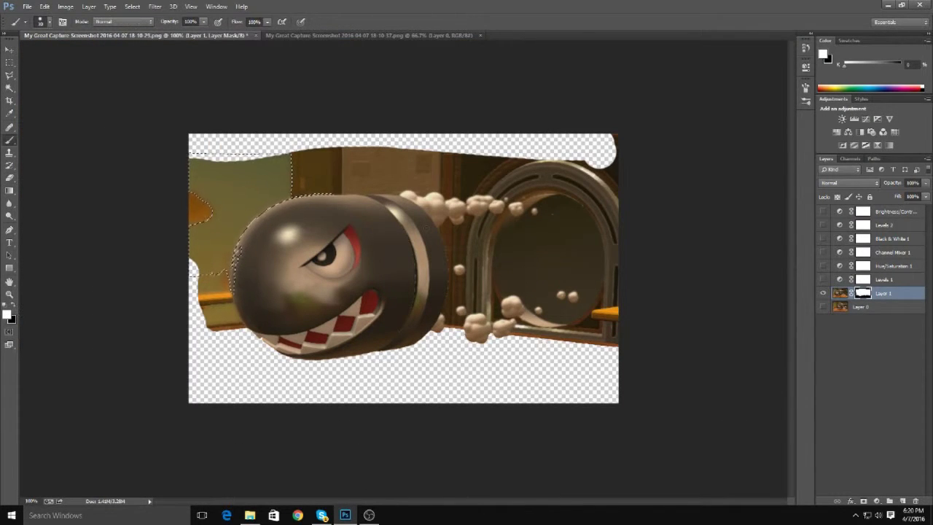
left_click(16, 307)
left_click_drag(229, 233, 220, 182)
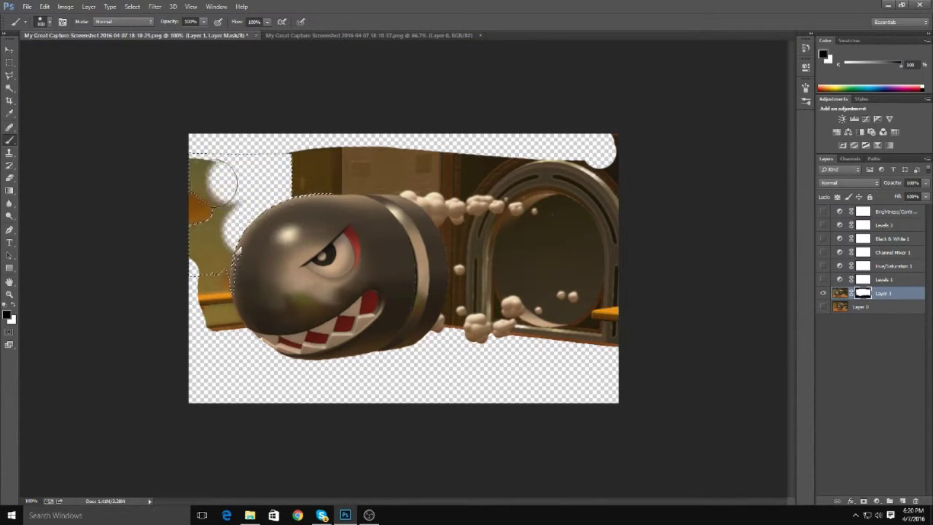
left_click_drag(172, 261, 191, 161)
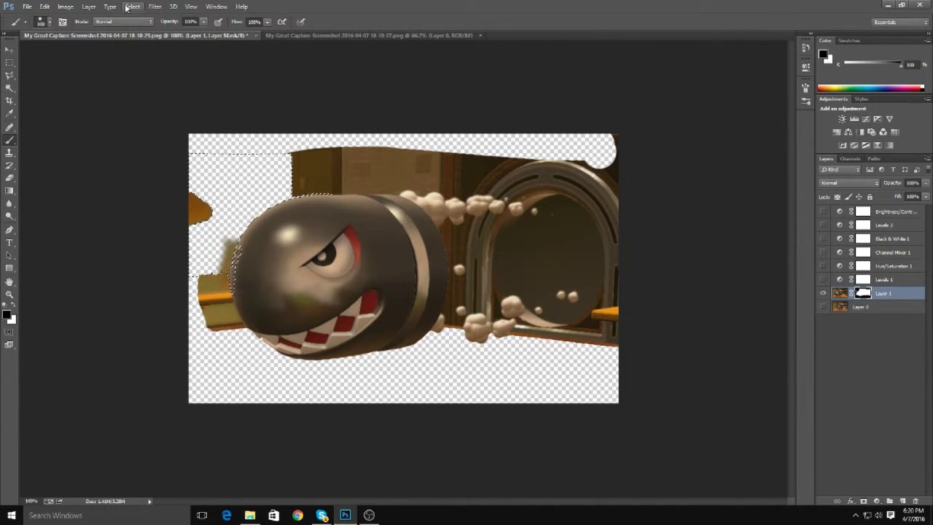
scroll(152, 264, "up", 1)
scroll(152, 264, "up", 2)
Shrink the brush to 25 and mask out the wall beside the bullet's left edge.
right_click(102, 83)
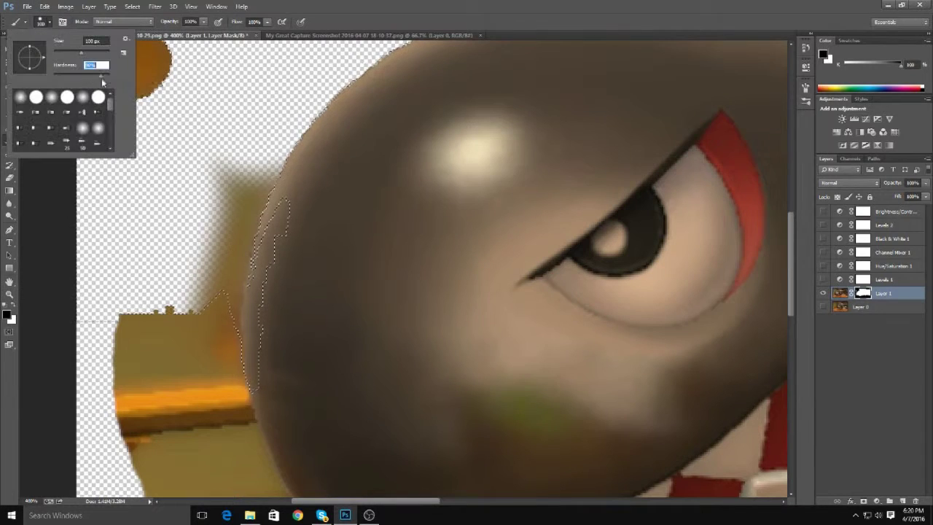
left_click(197, 119)
key("bracketleft")
key("bracketleft")
key("bracketleft")
left_click_drag(219, 168, 235, 231)
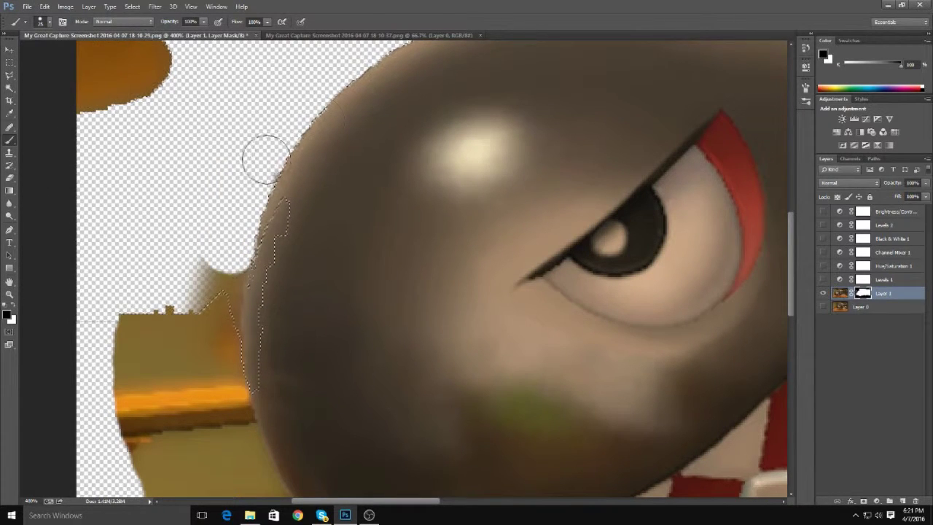
scroll(266, 159, "down", 1)
scroll(94, 360, "down", 1)
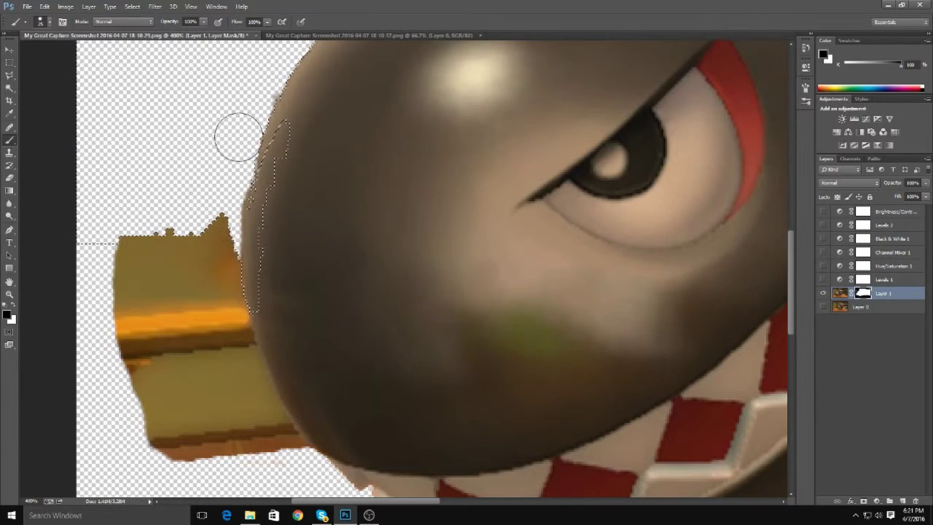
scroll(418, 148, "up", 6)
scroll(427, 187, "up", 2)
key("ctrl+minus")
key("ctrl+minus")
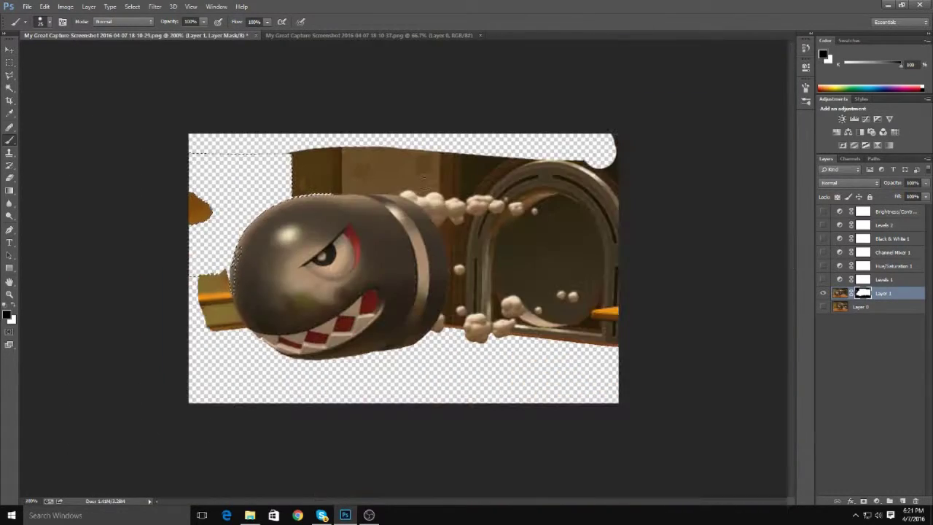
key("ctrl+plus")
key("ctrl+plus")
key("ctrl+minus")
Select the brown wall and mask out its lower-left part, then zoom in on the doorway.
key("w")
left_click(206, 212)
key("b")
mouse_move(97, 210)
left_mouse_down()
mouse_move(90, 208)
mouse_move(398, 217)
mouse_move(150, 196)
left_mouse_up()
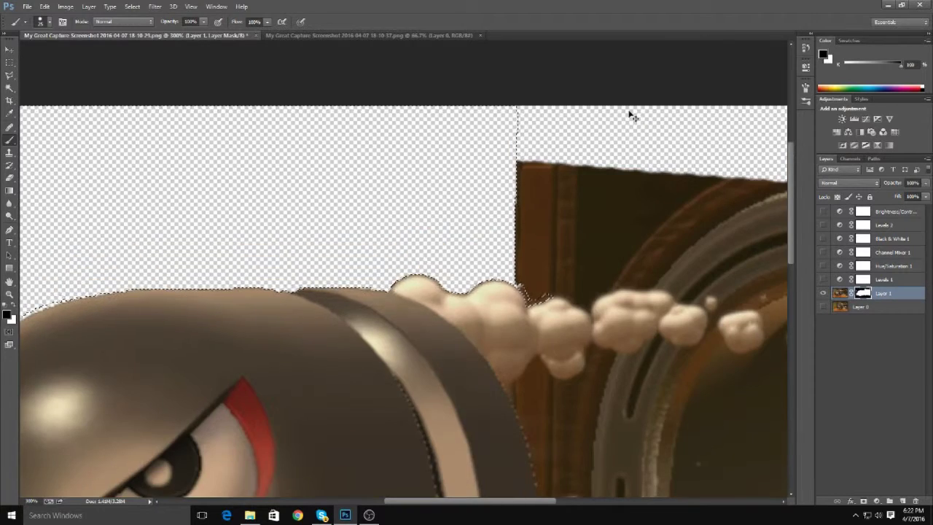
key("ctrl+minus")
key("ctrl+minus")
key("ctrl+minus")
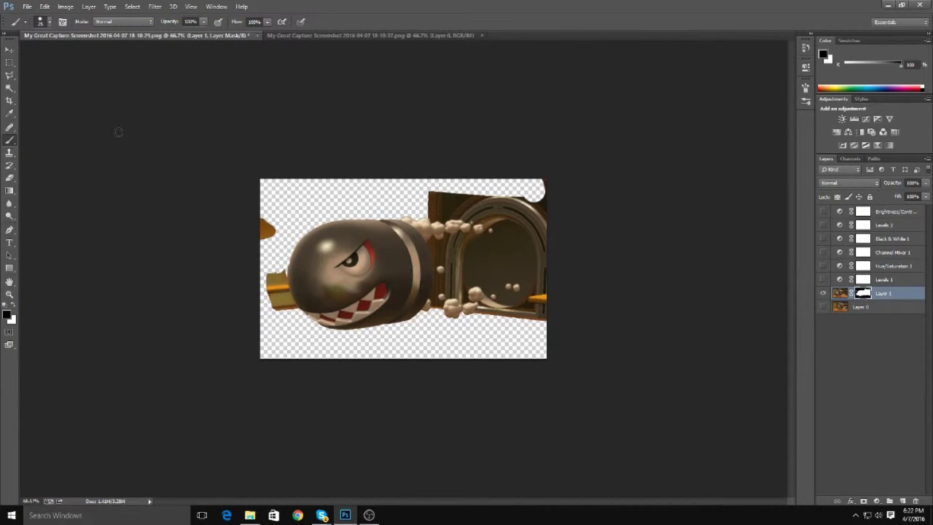
key("ctrl+plus")
key("ctrl+plus")
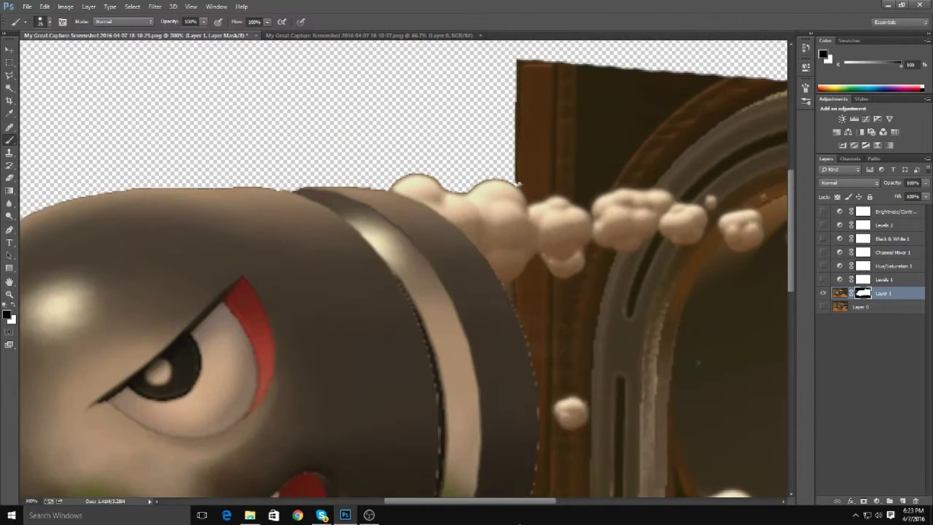
key("ctrl+plus")
Paint away the brown wall and the selected dark portal interior on the mask.
key("w")
key("b")
scroll(325, 135, "up", 1)
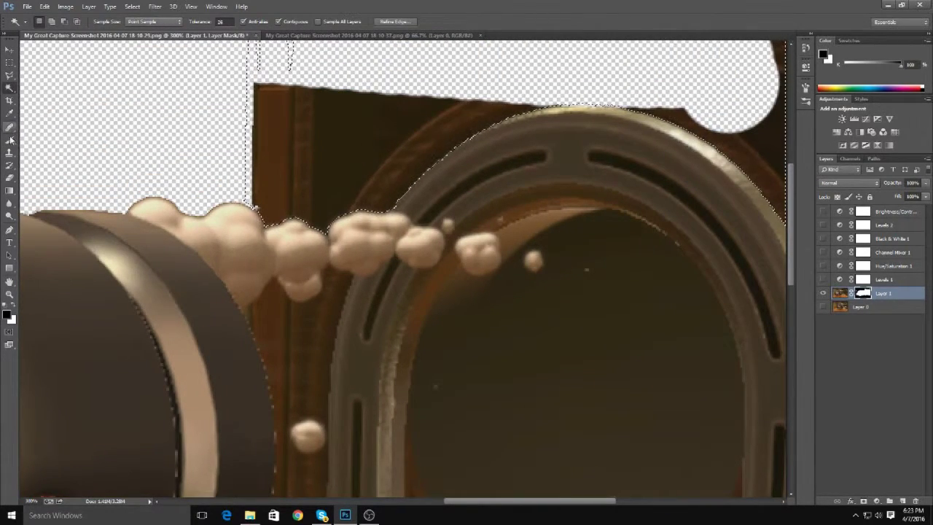
mouse_move(292, 109)
left_mouse_down()
mouse_move(414, 146)
mouse_move(739, 145)
left_mouse_up()
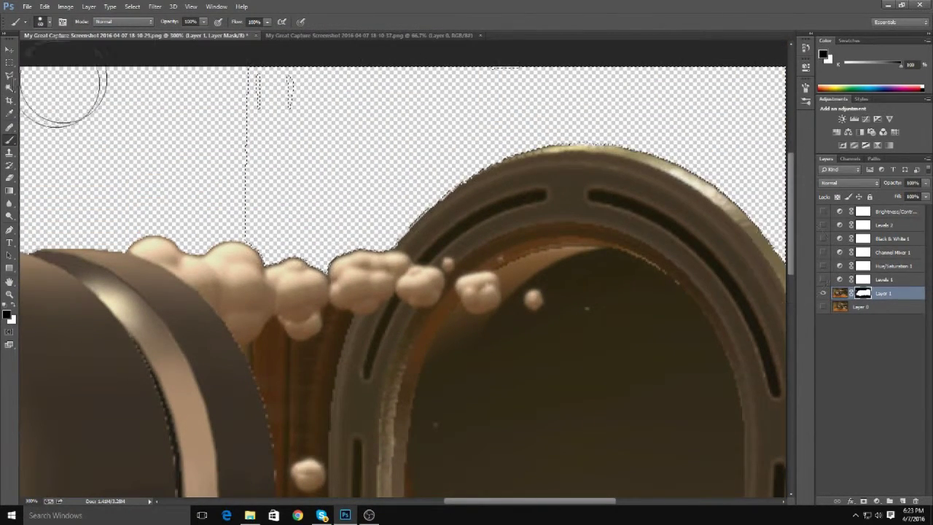
key("w")
left_click(567, 390)
scroll(567, 390, "down", 4)
key("b")
mouse_move(452, 241)
left_mouse_down()
mouse_move(706, 166)
mouse_move(474, 427)
mouse_move(443, 312)
mouse_move(722, 354)
mouse_move(570, 290)
left_mouse_up()
Redo the last mask stroke, restore the selection, and toggle Layer 1's mask off and on to check.
key("ctrl+z")
key("bracketright")
key("bracketright")
key("bracketright")
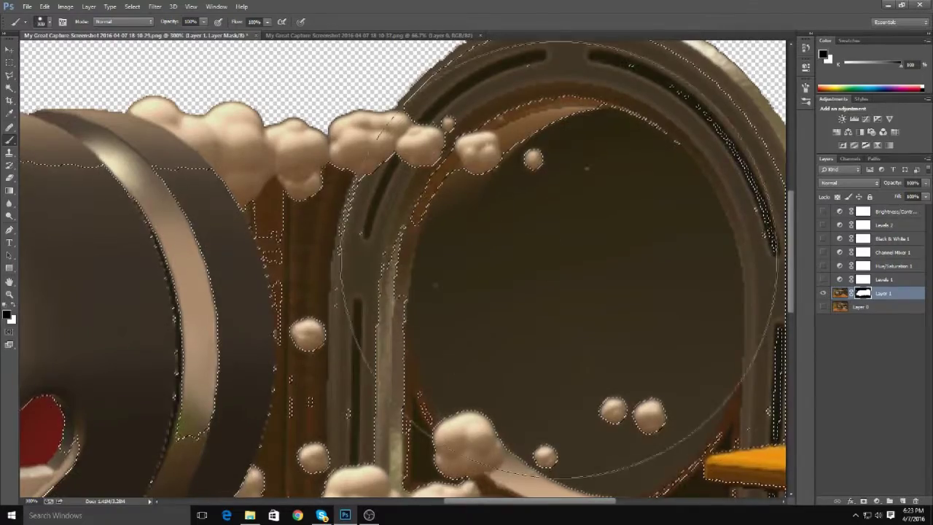
key("ctrl+z")
scroll(620, 251, "down", 4)
scroll(619, 251, "up", 3)
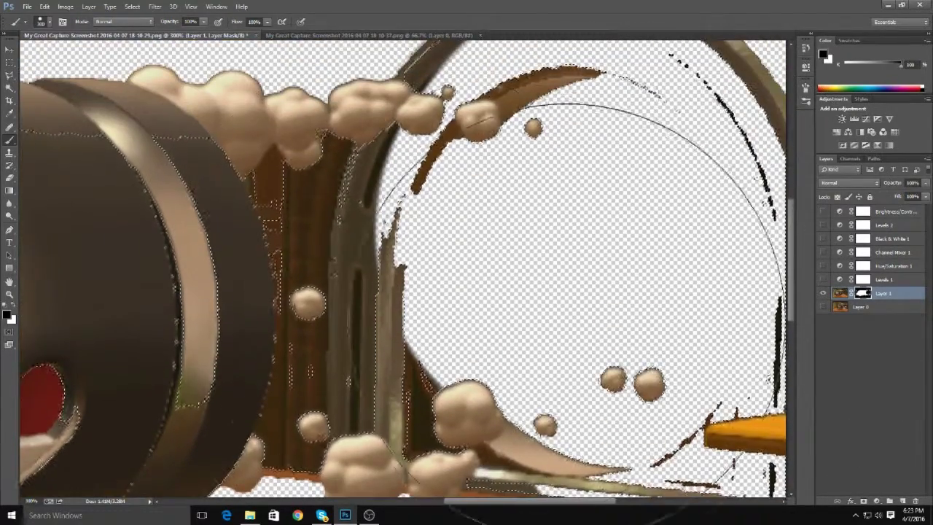
scroll(619, 252, "down", 4)
left_click(132, 6)
left_click(159, 40)
key("ctrl+0")
right_click(861, 292)
left_click(862, 305)
right_click(860, 299)
left_click(867, 306)
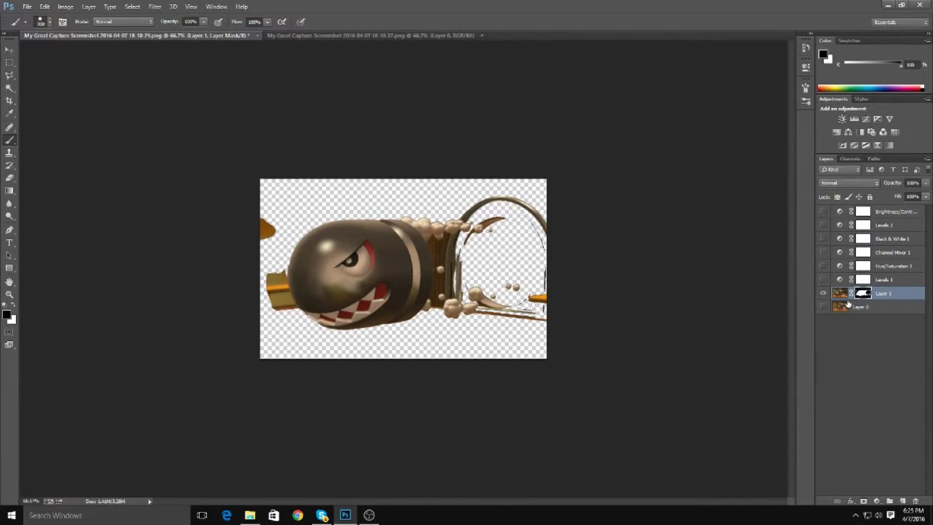
Paint the metal ring and orange piece out of Layer 1's mask, shrinking the brush to 70.
key("ctrl+plus")
key("ctrl+plus")
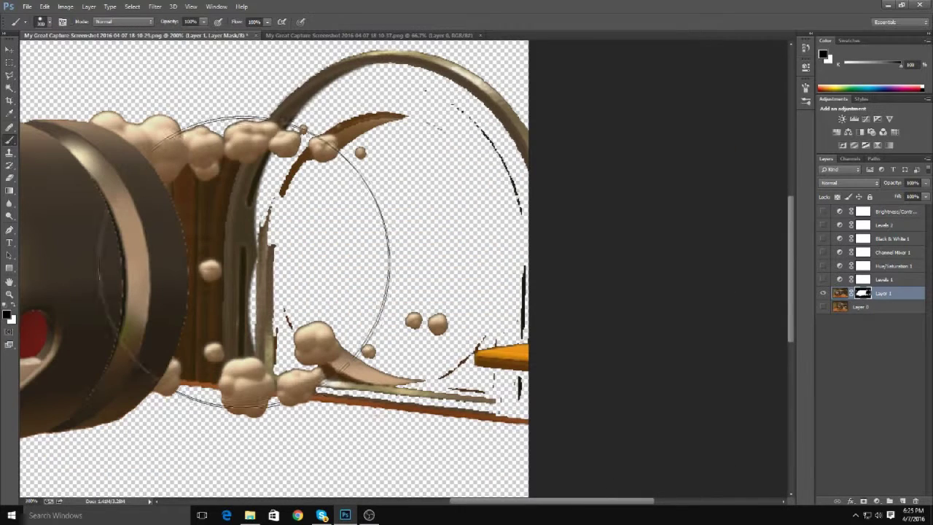
left_click_drag(494, 405, 520, 156)
scroll(520, 156, "up", 1)
left_click_drag(308, 115, 482, 248)
scroll(355, 279, "down", 1)
left_click_drag(354, 416, 410, 396)
key("bracketleft")
key("bracketleft")
key("bracketleft")
mouse_move(224, 199)
left_mouse_down()
mouse_move(278, 198)
mouse_move(270, 271)
left_mouse_up()
At 300% zoom, mask out the leftover areas near the barrel with a smaller brush.
key("ctrl+plus")
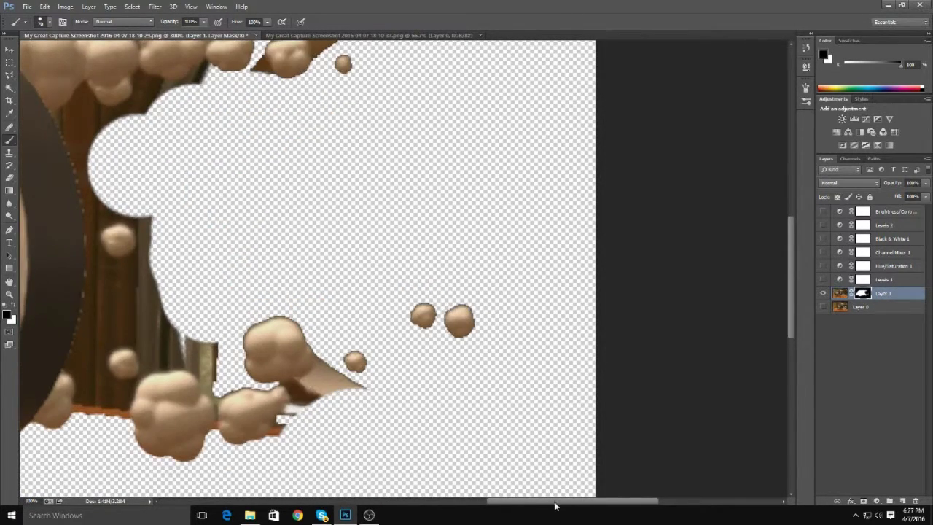
left_click_drag(438, 277, 437, 328)
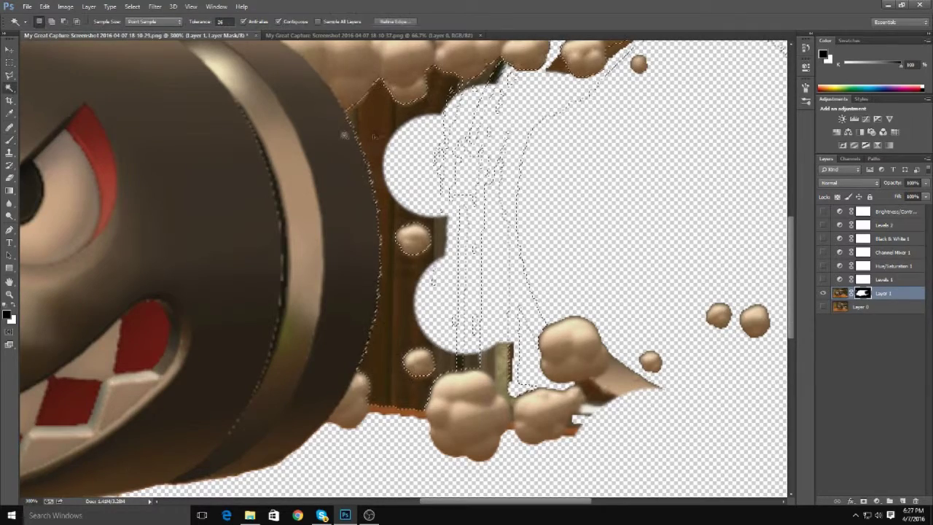
mouse_move(386, 182)
left_mouse_down()
mouse_move(410, 119)
mouse_move(386, 164)
mouse_move(397, 260)
mouse_move(494, 319)
left_mouse_up()
key("ctrl+z")
key("bracketleft")
key("bracketleft")
key("bracketleft")
scroll(397, 260, "down", 2)
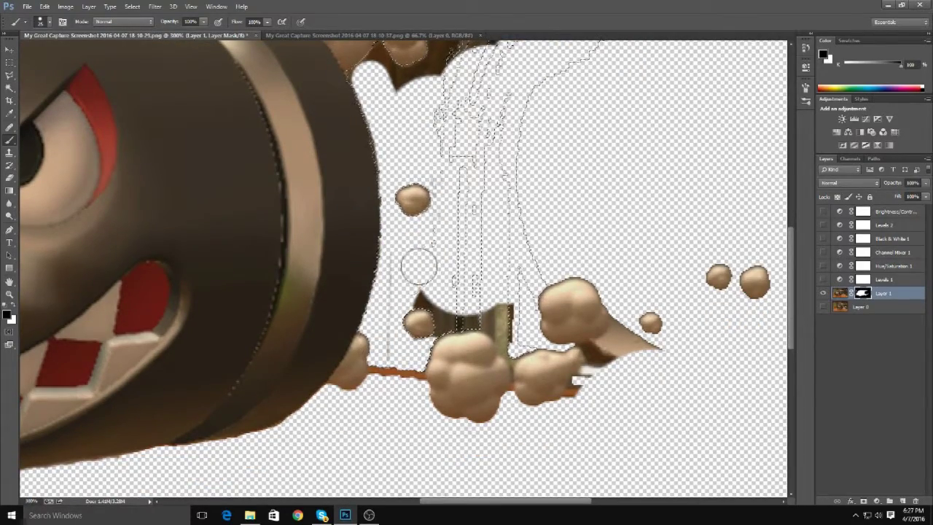
scroll(459, 58, "up", 4)
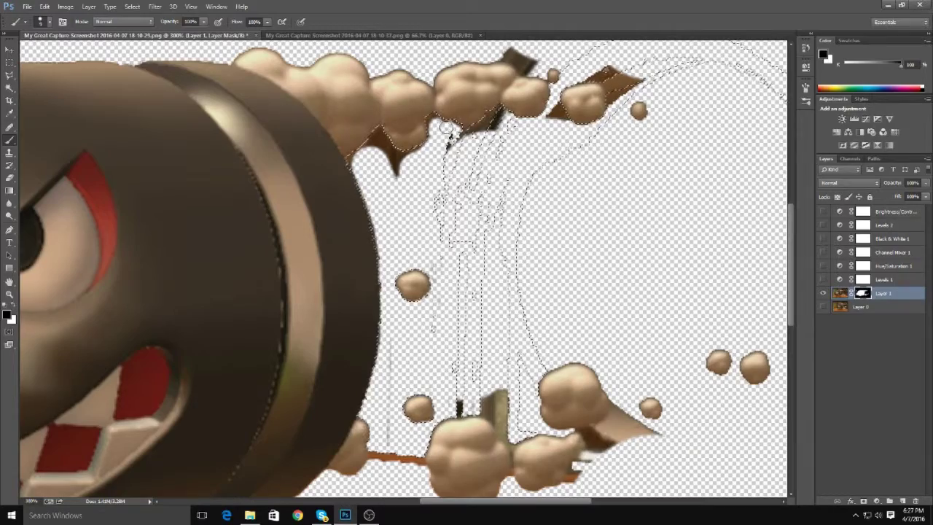
left_click_drag(401, 158, 364, 146)
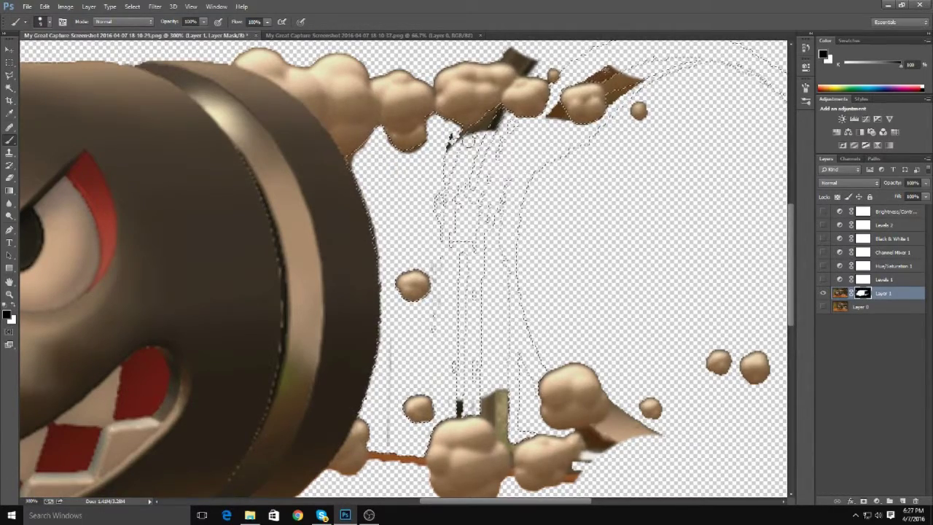
scroll(437, 219, "down", 5)
key("ctrl+0")
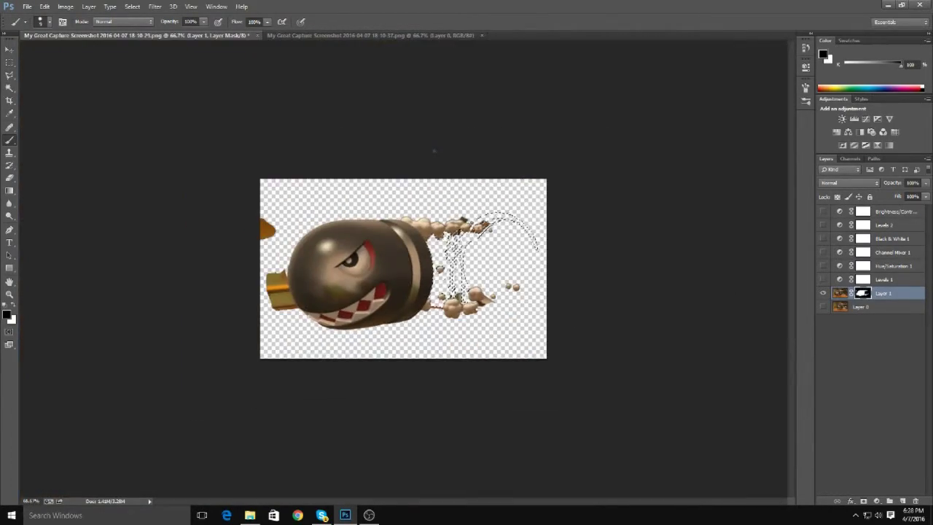
Deselect, paint out the dark brown patch by the puffs, and deselect again.
left_click(131, 6)
left_click(145, 26)
scroll(409, 330, "up", 1)
scroll(409, 330, "up", 3)
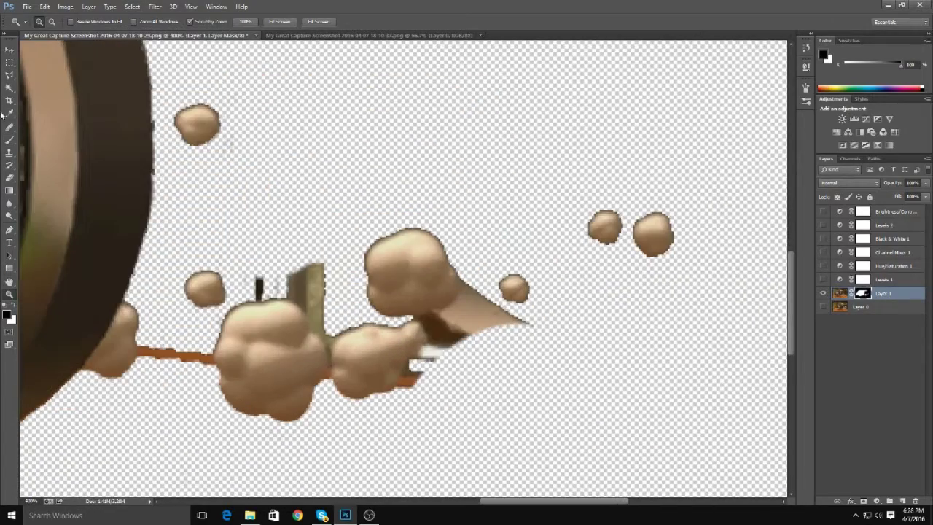
left_click_drag(409, 329, 448, 334)
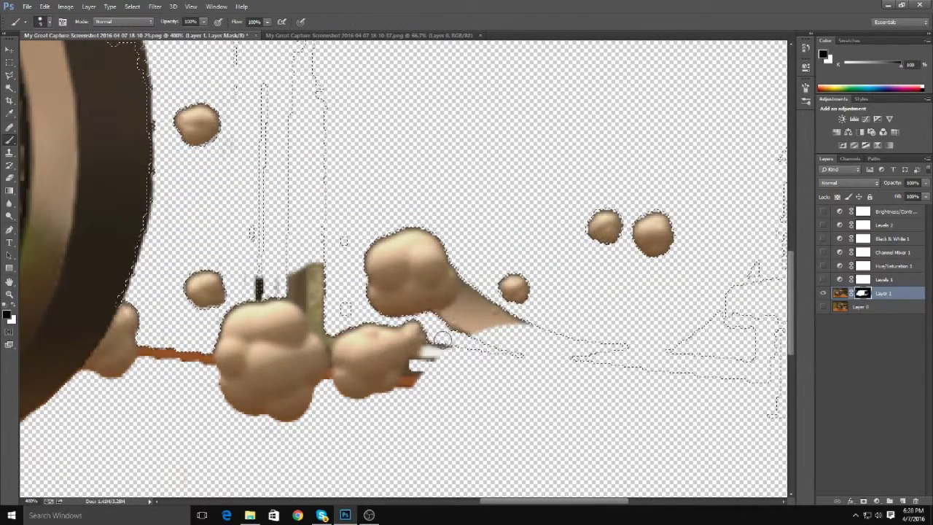
left_click(132, 6)
left_click(141, 26)
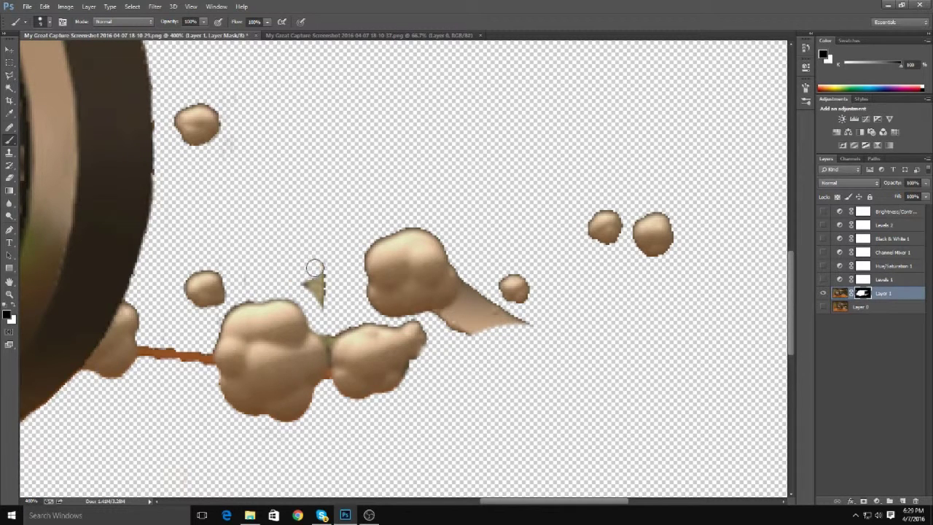
scroll(201, 287, "down", 2)
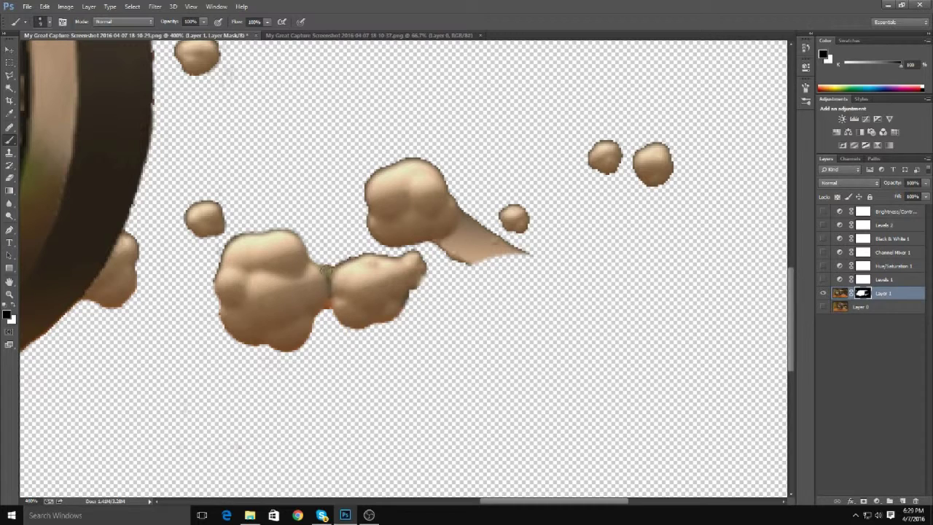
scroll(329, 266, "up", 1)
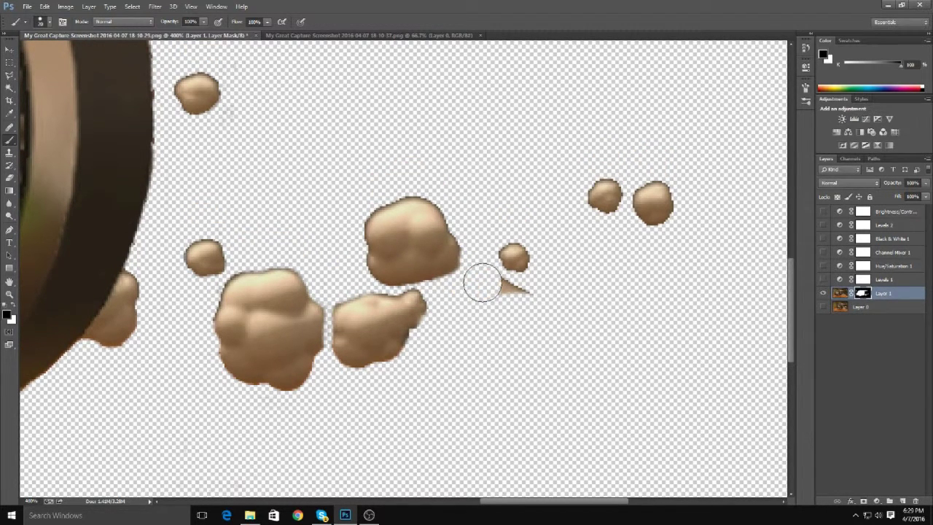
scroll(481, 282, "up", 5)
scroll(437, 371, "up", 4)
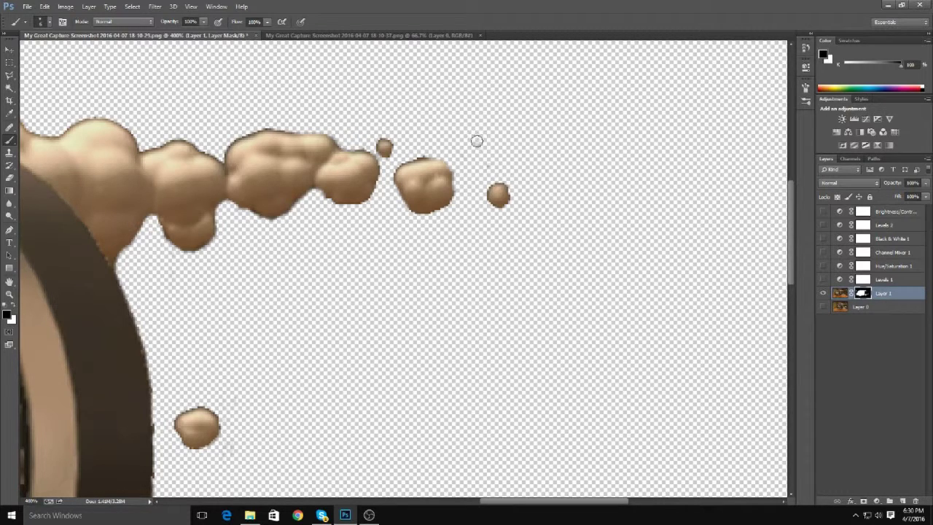
scroll(479, 349, "down", 5)
scroll(479, 350, "down", 5)
key("ctrl+minus")
key("ctrl+minus")
key("ctrl+minus")
key("ctrl+plus")
key("ctrl+plus")
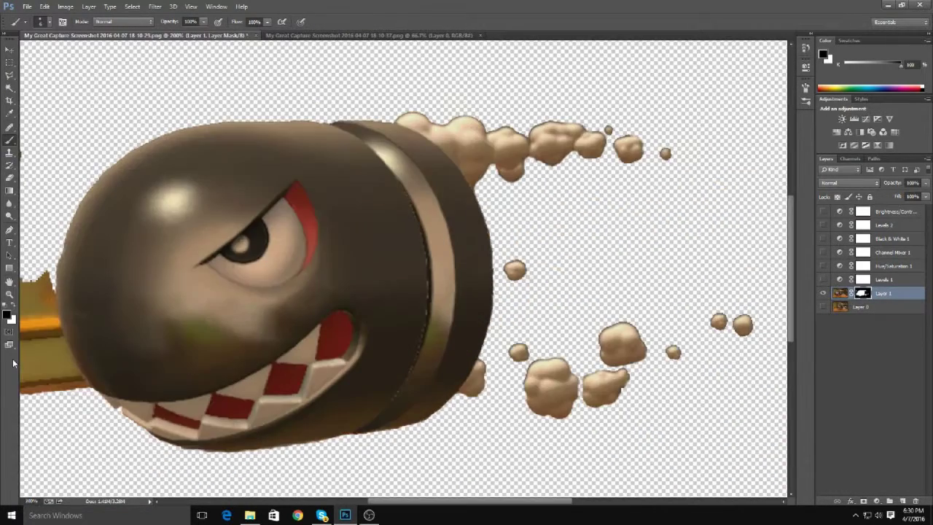
Zoom to 500% on the barrel piece behind Bullet Bill's head and clear the selection.
scroll(403, 270, "left", 3)
scroll(402, 269, "left", 5)
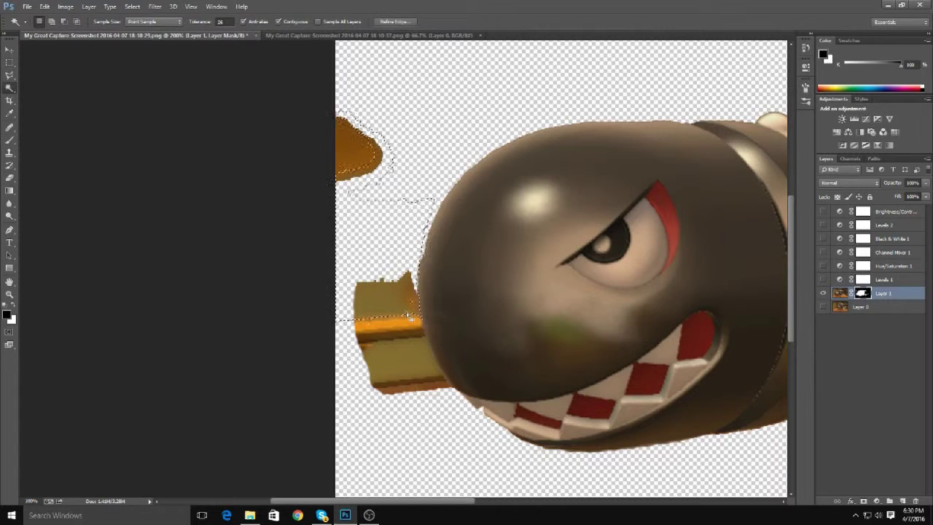
scroll(423, 310, "up", 3)
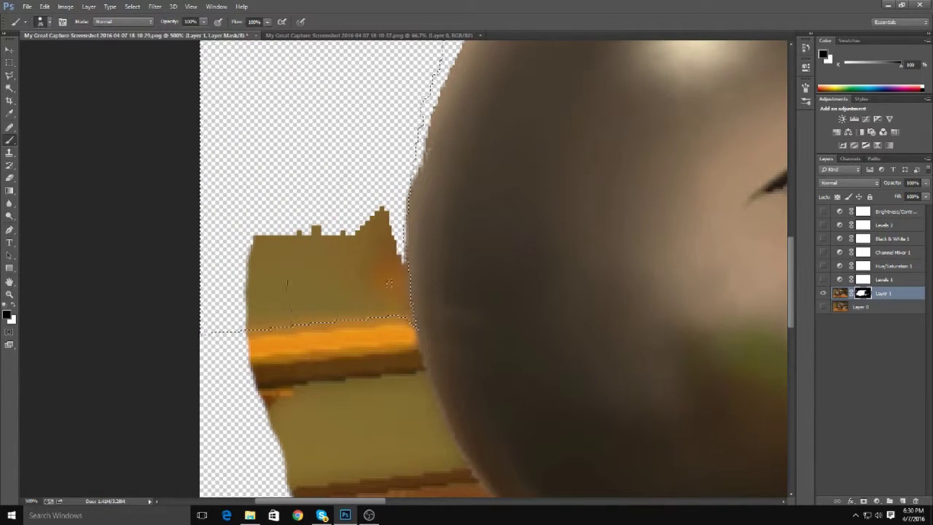
left_click_drag(389, 283, 339, 208)
key("ctrl+d")
scroll(348, 252, "down", 1)
left_click(349, 251)
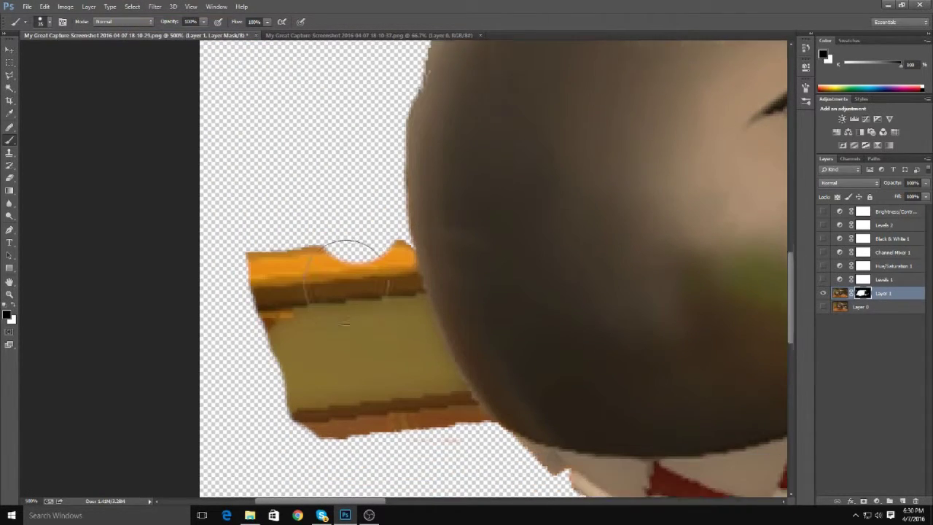
scroll(347, 281, "down", 1)
Paint out the orange and olive barrel piece on the mask, then preview Brightness/Contrast.
key("w")
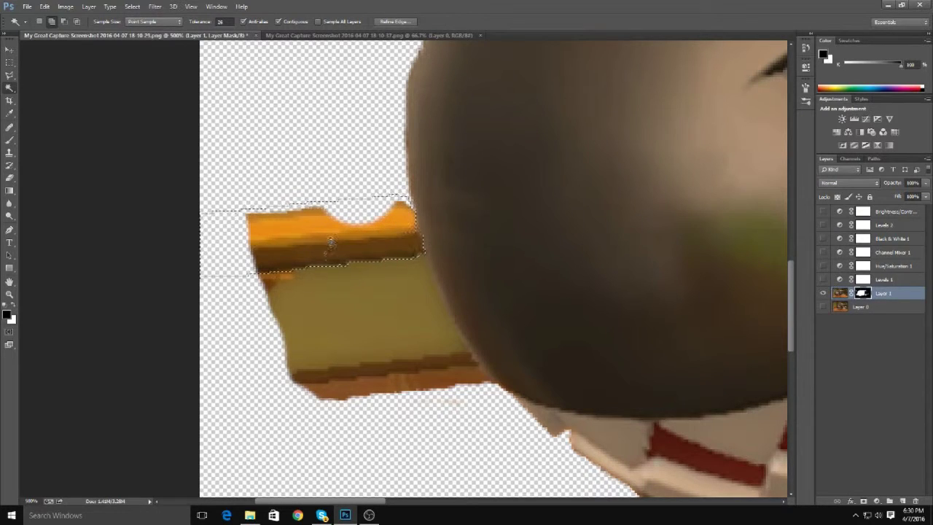
key("b")
mouse_move(247, 219)
left_mouse_down()
mouse_move(374, 208)
mouse_move(366, 245)
mouse_move(295, 379)
mouse_move(468, 397)
left_mouse_up()
mouse_move(438, 309)
left_mouse_down()
mouse_move(410, 291)
mouse_move(458, 386)
left_mouse_up()
key("ctrl+d")
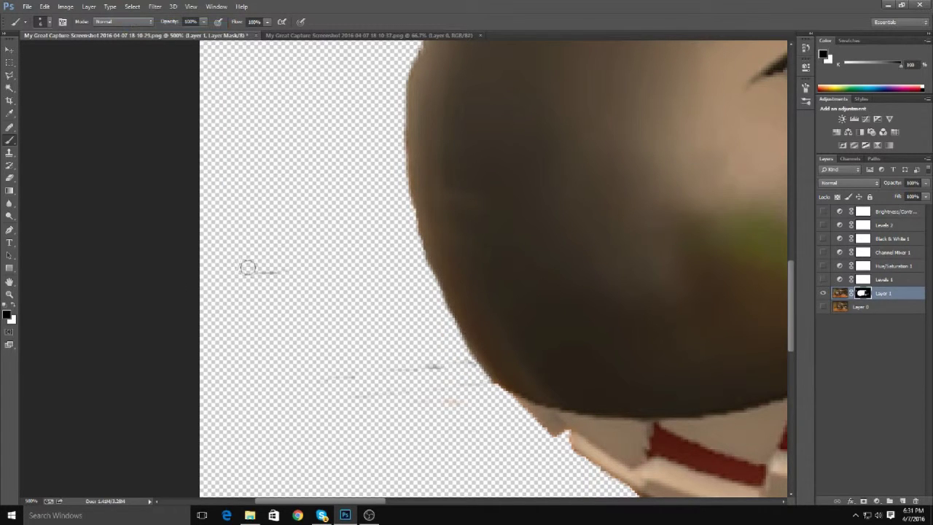
scroll(465, 394, "down", 4)
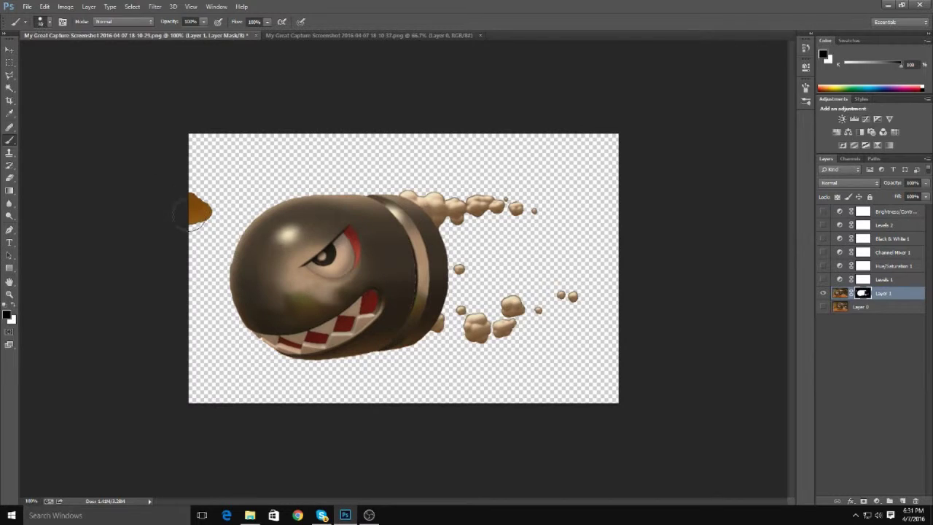
left_click(822, 211)
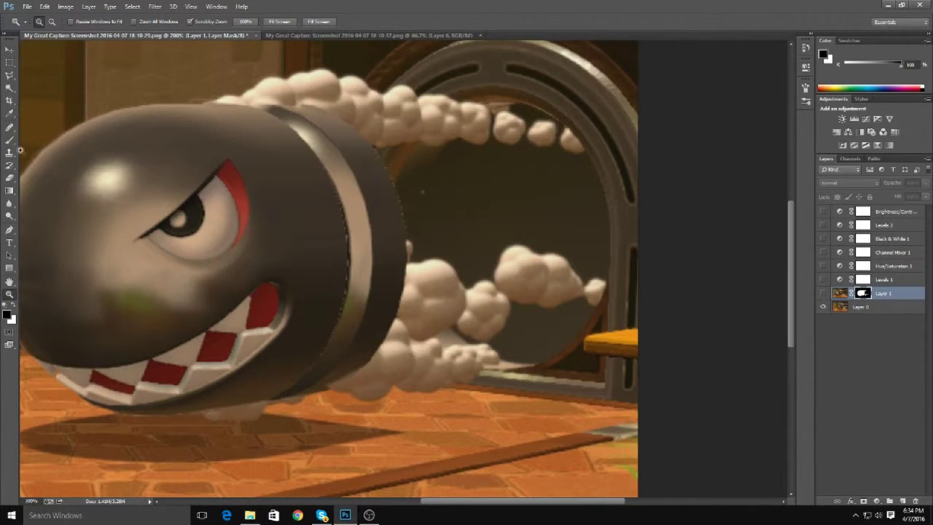
Draw an elliptical selection over Bullet Bill's rear band.
right_click(10, 62)
left_click(44, 78)
left_click_drag(403, 385, 380, 373)
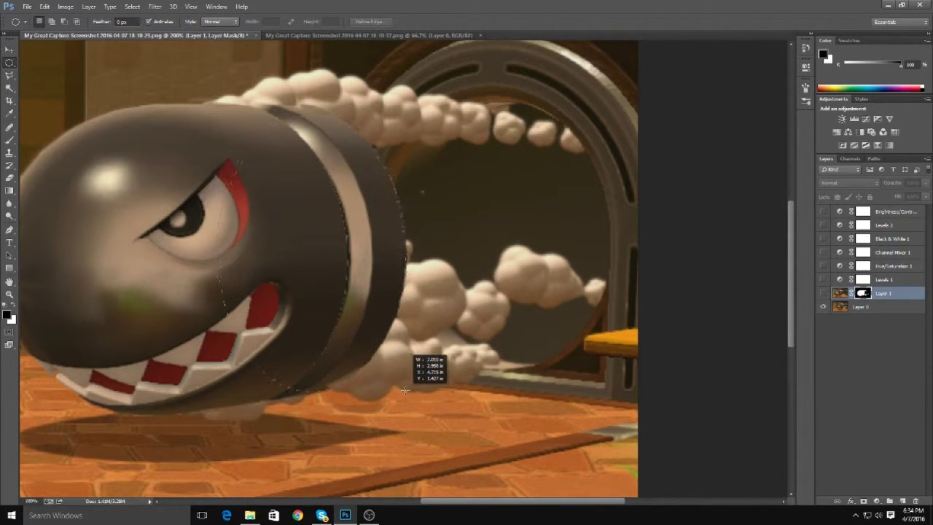
left_click_drag(405, 386, 405, 387)
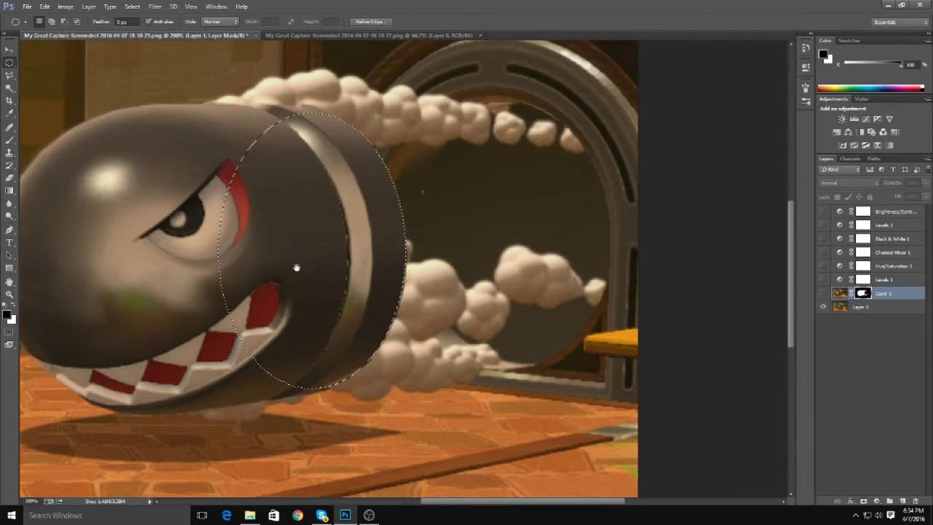
Add a layer mask to Layer 0 from the oval and invert it to cut a hole.
key("b")
left_click(860, 306)
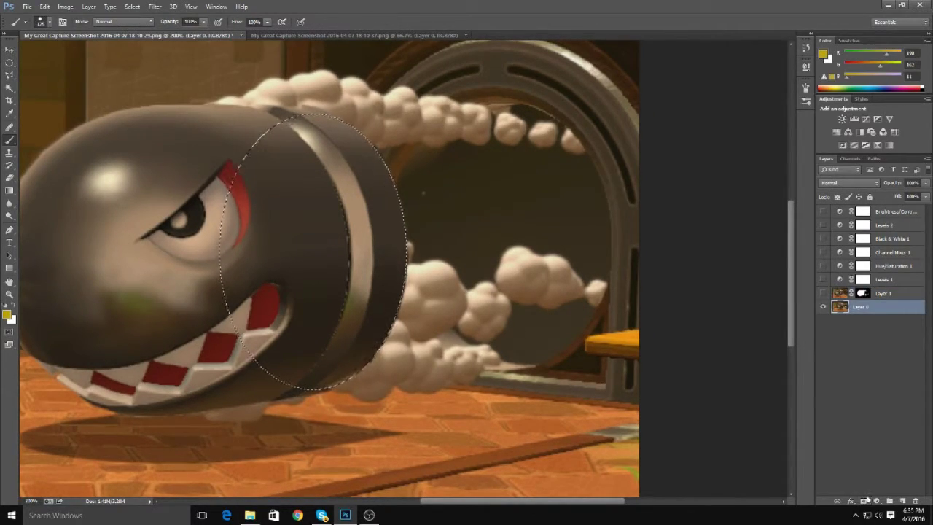
left_click(864, 500)
left_click(65, 7)
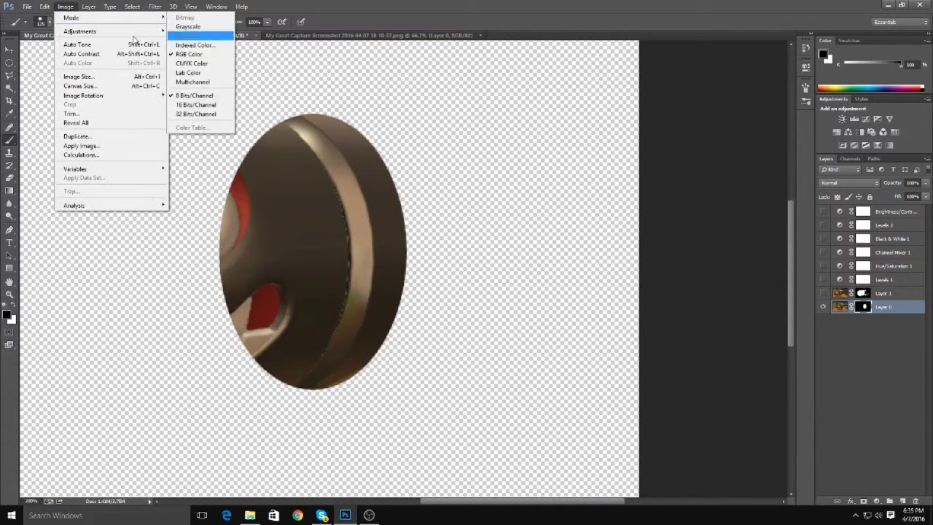
left_click(226, 138)
Disable and re-enable Layer 0's mask to check the oval hole.
right_click(862, 306)
left_click(794, 308)
right_click(840, 306)
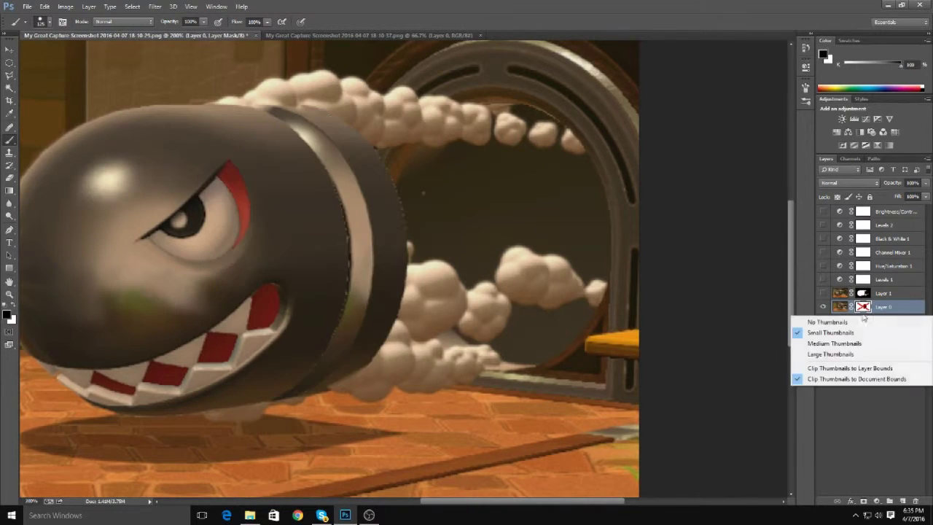
left_click(863, 306, "shift")
key("z")
scroll(289, 168, "down", 5)
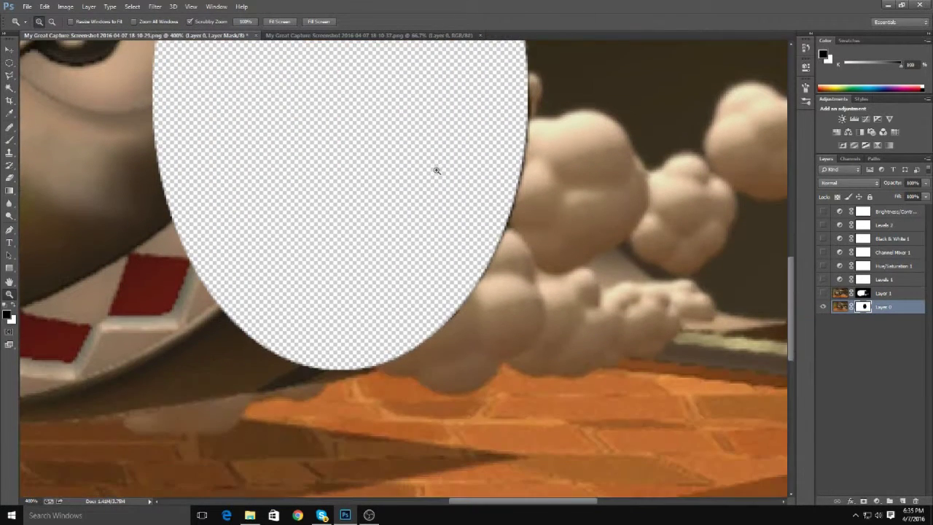
Paint on Layer 0's mask to extend the oval hole toward the upper and lower left.
key("b")
mouse_move(334, 318)
left_mouse_down()
mouse_move(270, 355)
mouse_move(150, 357)
left_mouse_up()
key("ctrl+z")
left_click(306, 348)
mouse_move(306, 349)
left_mouse_down()
mouse_move(136, 371)
mouse_move(240, 260)
left_mouse_up()
scroll(240, 260, "up", 5)
left_click(264, 169)
mouse_move(265, 169)
left_mouse_down()
mouse_move(152, 150)
mouse_move(150, 437)
left_mouse_up()
At 100% with a ~300 px brush, hide the upper-left and centre areas, then paint out floor.
key("ctrl+1")
key("bracketright")
key("bracketright")
key("bracketright")
mouse_move(394, 269)
left_mouse_down()
mouse_move(343, 232)
mouse_move(258, 299)
mouse_move(333, 267)
mouse_move(183, 391)
mouse_move(396, 115)
mouse_move(535, 132)
mouse_move(379, 410)
mouse_move(634, 379)
mouse_move(612, 346)
left_mouse_up()
key("ctrl+plus")
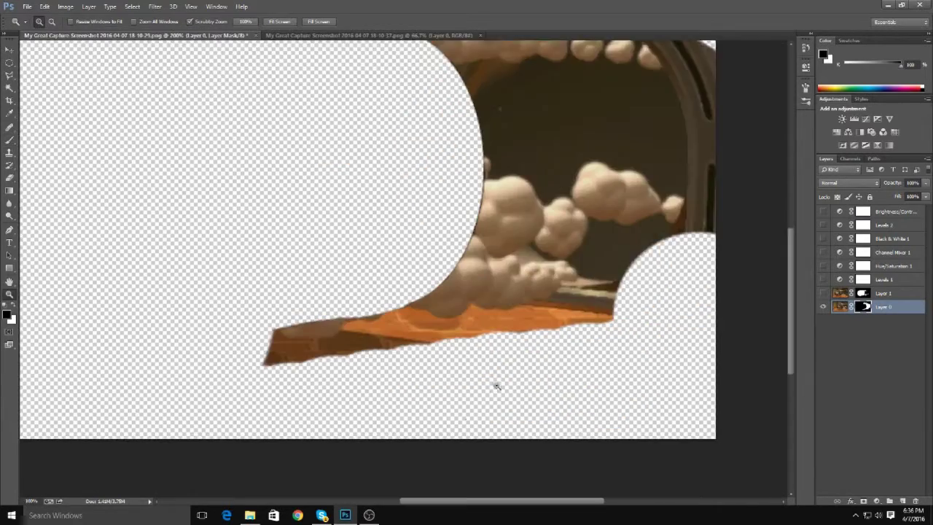
key("ctrl+plus")
key("bracketleft")
key("bracketleft")
key("bracketleft")
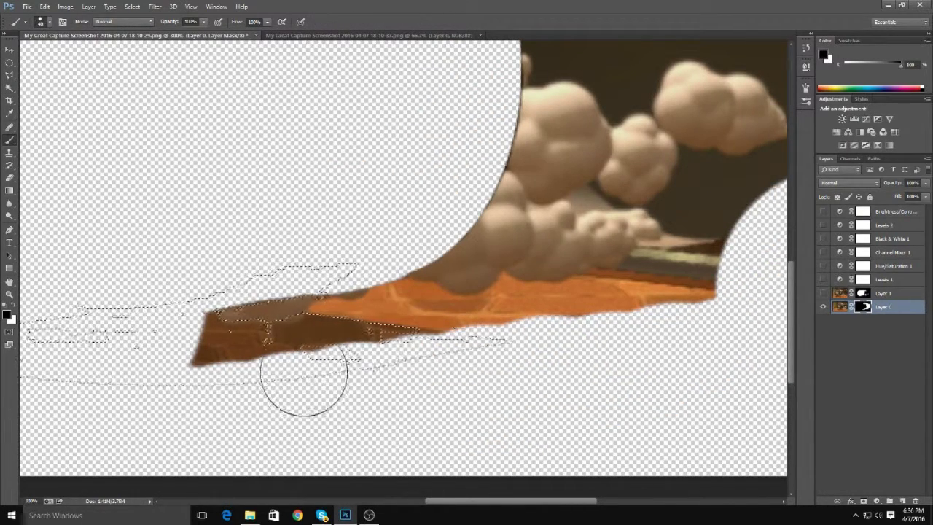
mouse_move(280, 331)
left_mouse_down()
mouse_move(299, 327)
mouse_move(306, 336)
mouse_move(211, 349)
mouse_move(218, 321)
mouse_move(263, 328)
mouse_move(209, 359)
mouse_move(291, 338)
left_mouse_up()
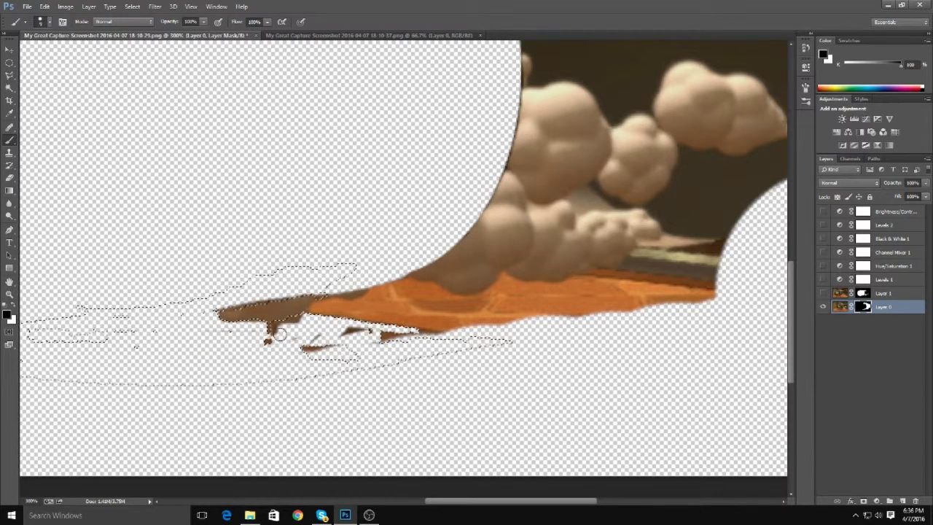
Hide the brown fragments below the floor edge and the Magic Wand-selected orange floor.
left_click(131, 6)
left_click(147, 26)
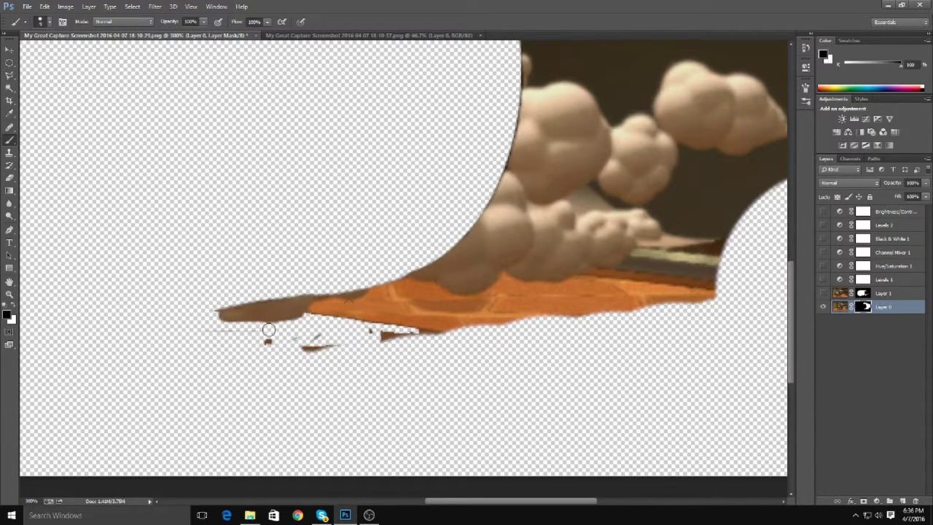
left_click_drag(325, 318, 414, 349)
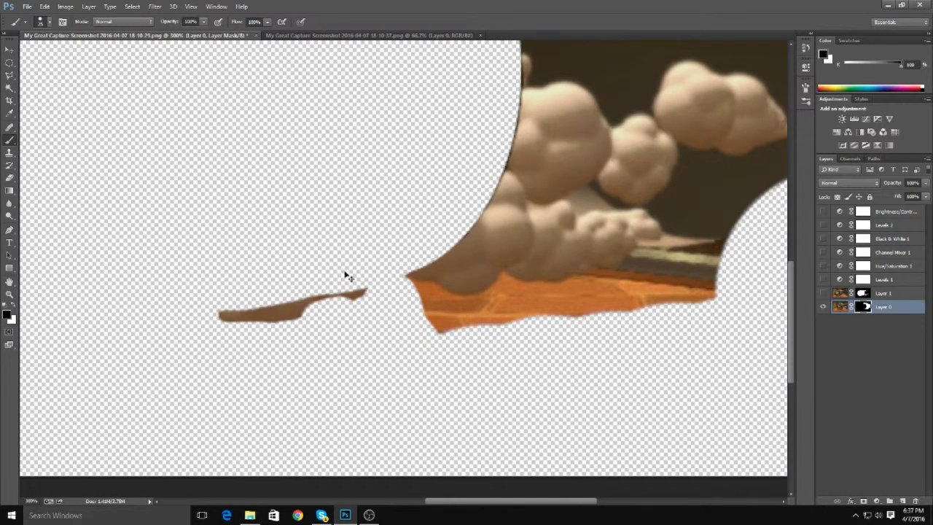
scroll(210, 296, "up", 2)
left_click(10, 87)
left_click(514, 339)
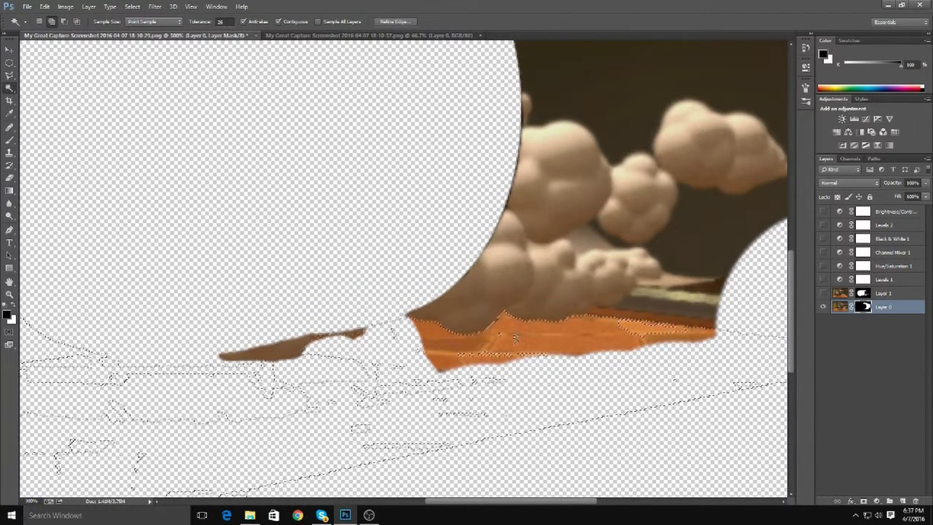
key("b")
left_click_drag(430, 350, 714, 327)
key("ctrl+d")
Mask out the leftover brown floor strip and the dark gap between the clouds.
scroll(378, 325, "right", 3)
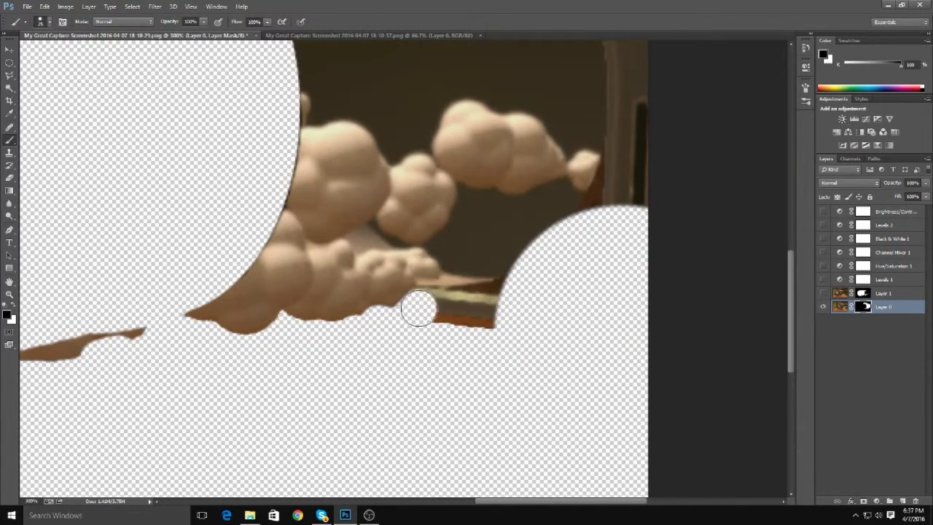
mouse_move(434, 298)
left_mouse_down()
mouse_move(444, 333)
mouse_move(513, 254)
left_mouse_up()
key("ctrl+plus")
key("ctrl+plus")
key("ctrl+plus")
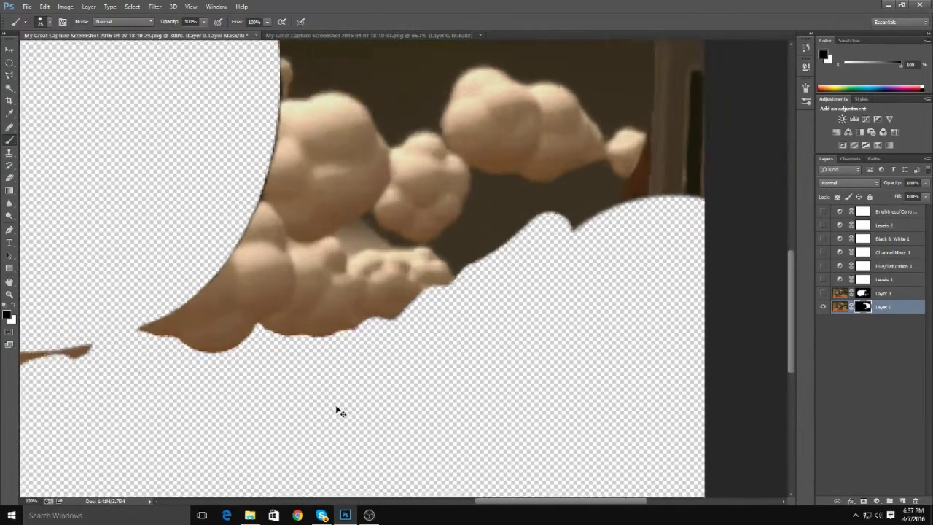
key("ctrl+minus")
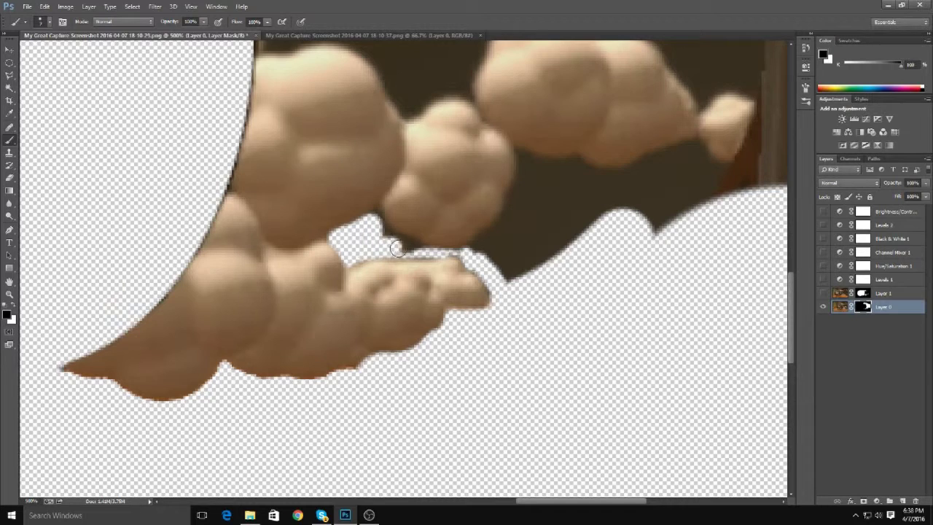
left_click_drag(472, 254, 515, 202)
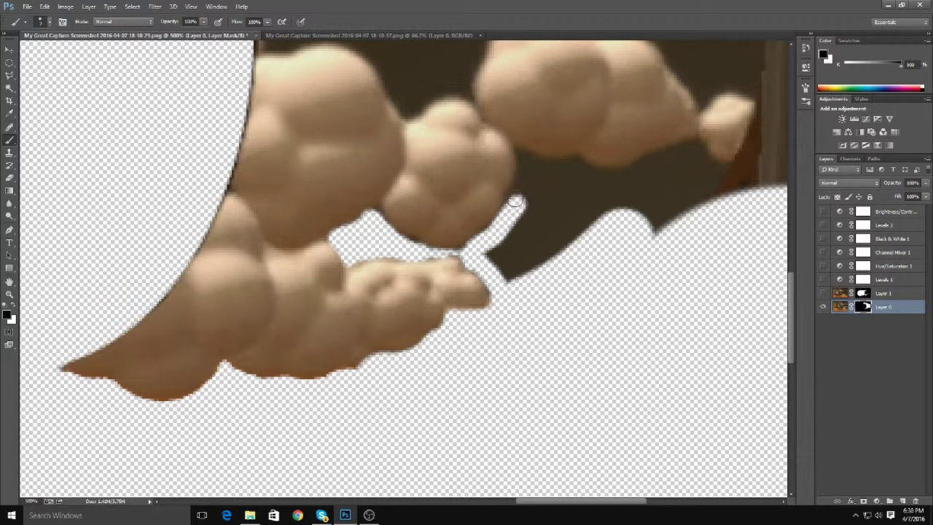
With a larger brush, mask out the dark background and the brown band toward the top edge.
mouse_move(469, 252)
left_mouse_down()
mouse_move(499, 250)
mouse_move(564, 343)
left_mouse_up()
key("bracketright")
scroll(564, 344, "up", 3)
scroll(564, 343, "right", 5)
scroll(529, 412, "up", 5)
scroll(546, 94, "up", 5)
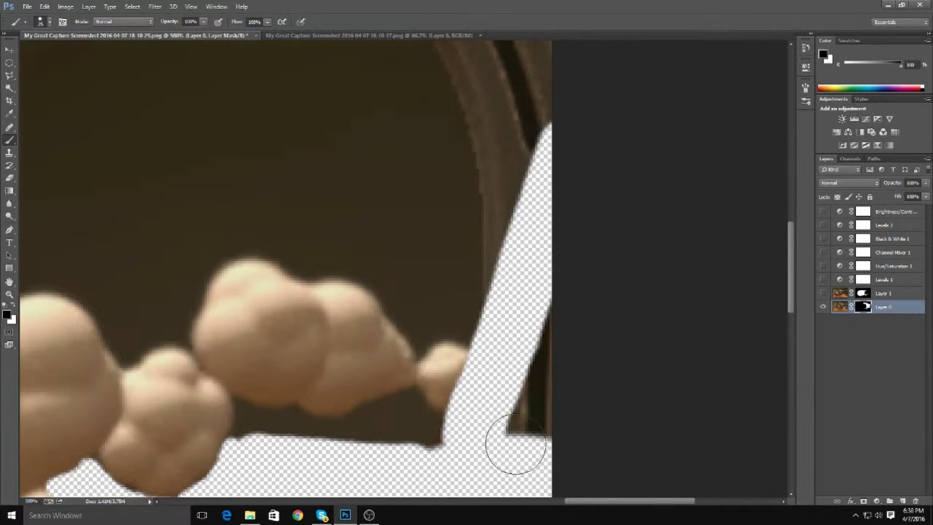
scroll(510, 443, "up", 5)
scroll(470, 246, "up", 5)
mouse_move(470, 245)
left_mouse_down()
mouse_move(346, 96)
mouse_move(132, 73)
left_mouse_up()
scroll(372, 204, "up", 3)
scroll(545, 138, "left", 5)
left_click_drag(546, 139, 298, 83)
scroll(313, 218, "down", 3)
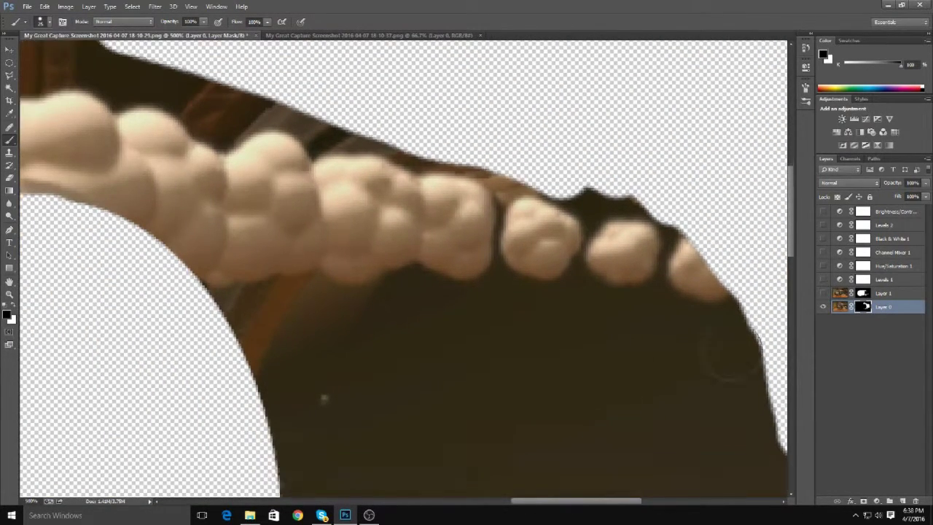
scroll(321, 240, "down", 3)
left_click_drag(333, 235, 331, 273)
Magic Wand the dark mouth interior and paint out the upper mouth band.
key("w")
left_click(554, 306)
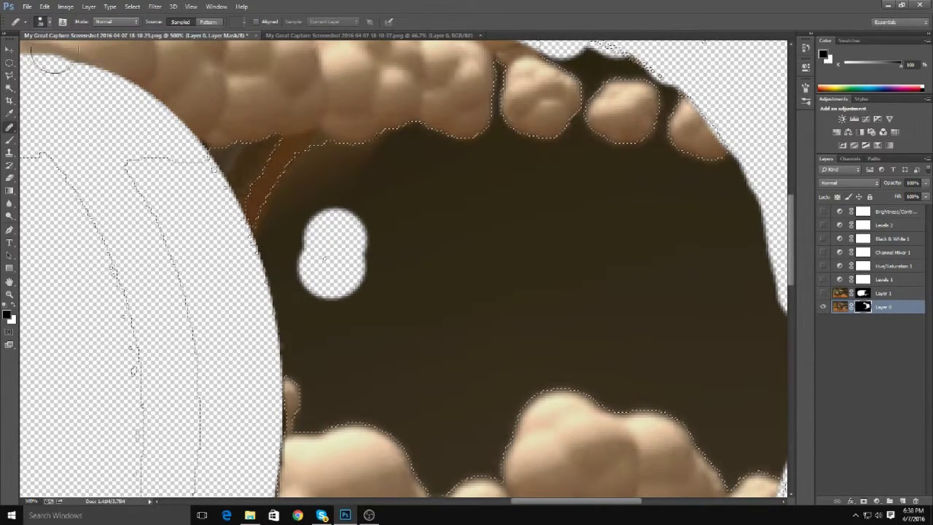
key("ctrl+d")
left_click(466, 161)
key("b")
mouse_move(474, 145)
left_mouse_down()
mouse_move(222, 216)
mouse_move(728, 219)
left_mouse_up()
scroll(729, 218, "down", 2)
mouse_move(641, 314)
left_mouse_down()
mouse_move(337, 276)
mouse_move(520, 197)
mouse_move(780, 219)
mouse_move(525, 284)
mouse_move(783, 397)
left_mouse_up()
scroll(466, 292, "down", 4)
Touch up a small remaining spot on the mask and zoom out to see more smoke.
key("s")
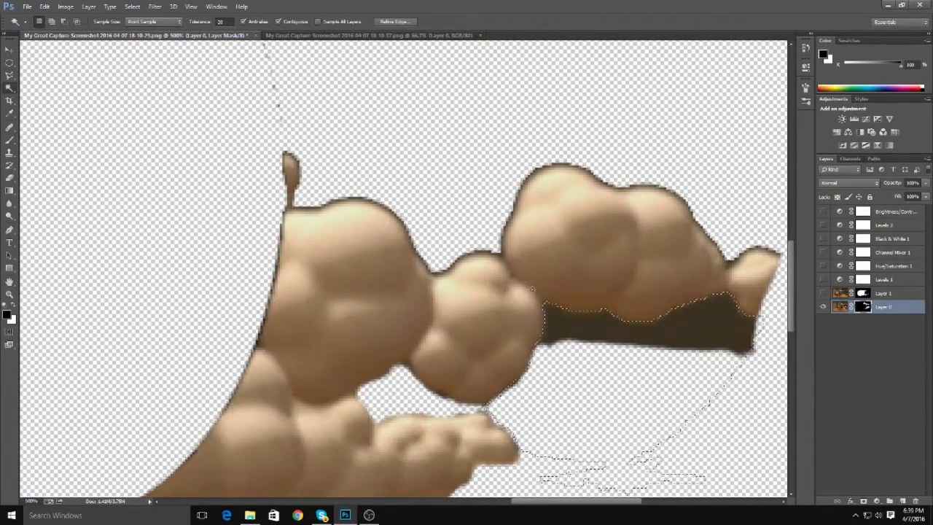
key("b")
mouse_move(546, 321)
left_mouse_down()
mouse_move(718, 370)
mouse_move(562, 323)
left_mouse_up()
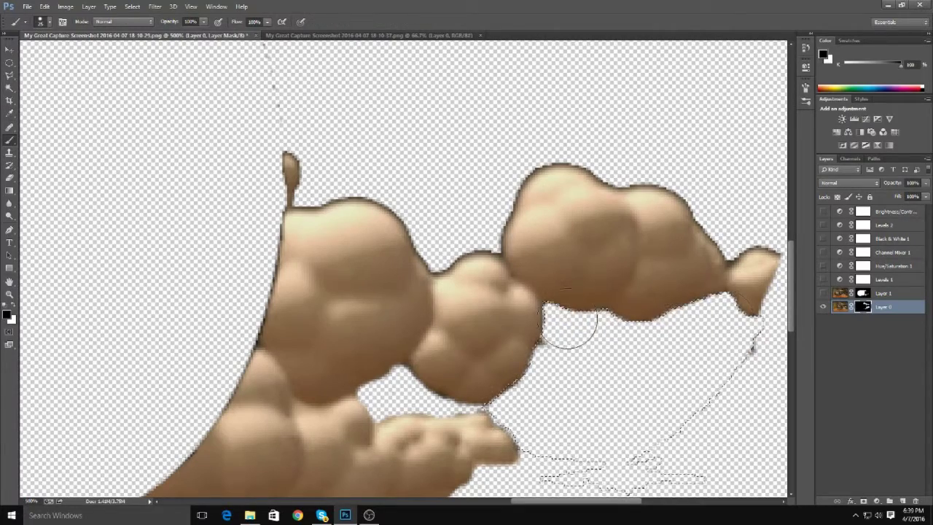
scroll(551, 225, "down", 3)
scroll(296, 214, "up", 6)
scroll(296, 225, "up", 3)
scroll(219, 240, "up", 3)
key("ctrl+minus")
key("ctrl+minus")
key("ctrl+minus")
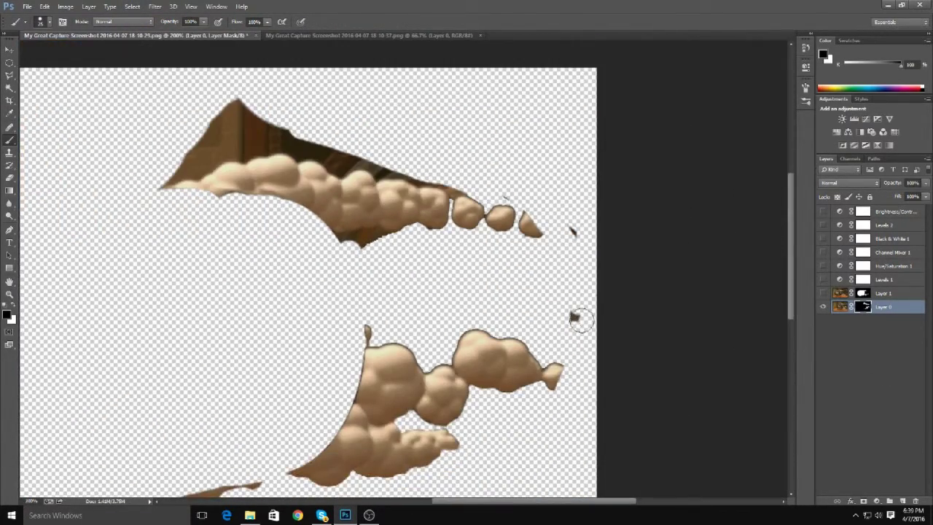
scroll(264, 376, "down", 3)
scroll(269, 370, "up", 1)
scroll(269, 371, "up", 3)
Select and paint out the dark scrap by the left peak and the dark strip along the top trail.
key("w")
left_click(206, 203)
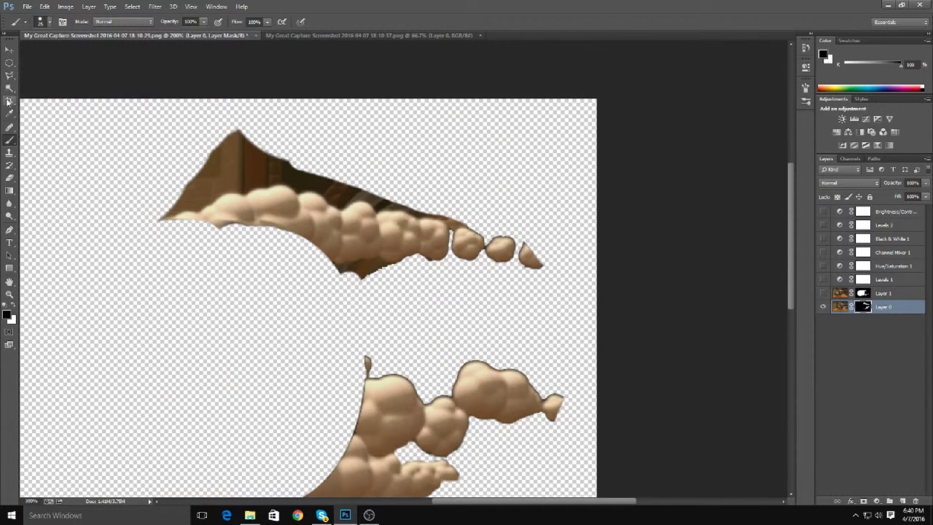
left_click(11, 146)
left_click_drag(156, 187, 248, 161)
key("ctrl+d")
key("w")
left_click(314, 197)
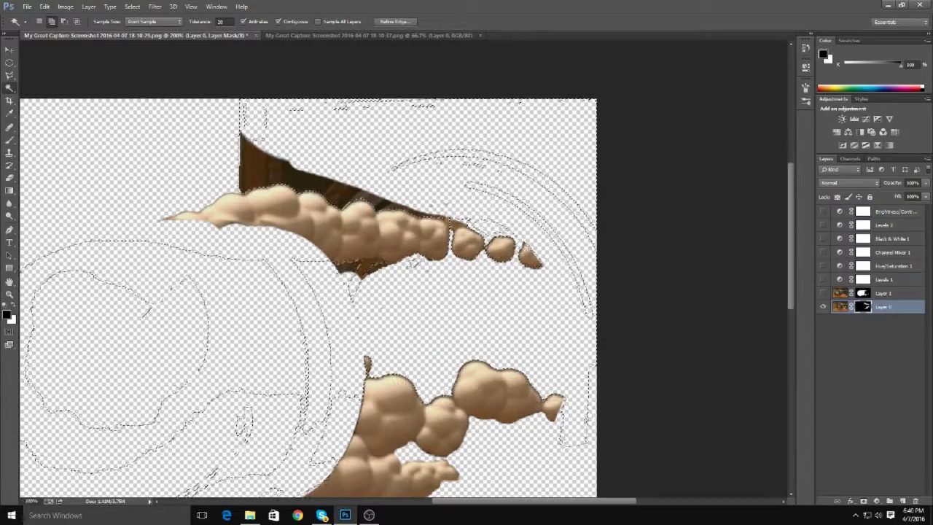
left_click(9, 142)
left_click_drag(218, 149, 466, 193)
left_click(132, 6)
left_click(146, 29)
Paint out the dark patch under the top trail, then zoom out to the whole image.
scroll(42, 108, "down", 1)
key("w")
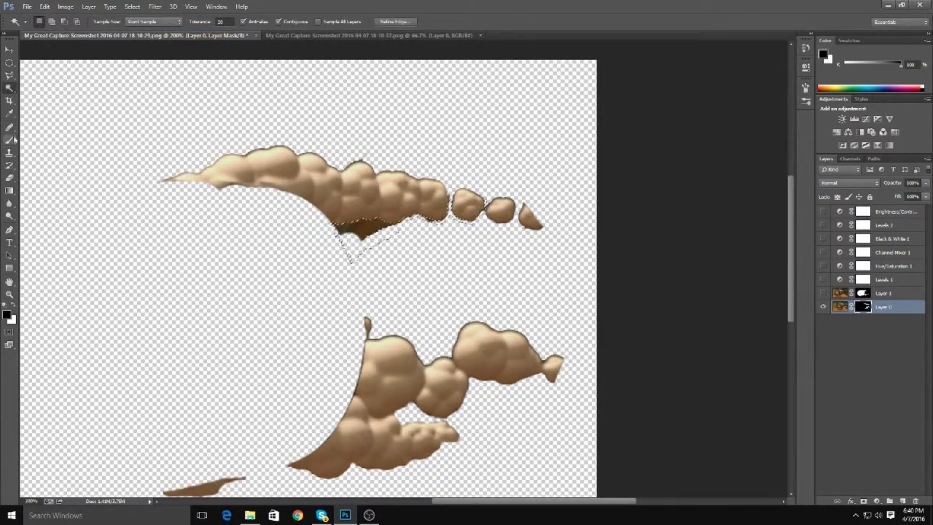
left_click(10, 140)
left_click_drag(342, 230, 379, 233)
key("ctrl+d")
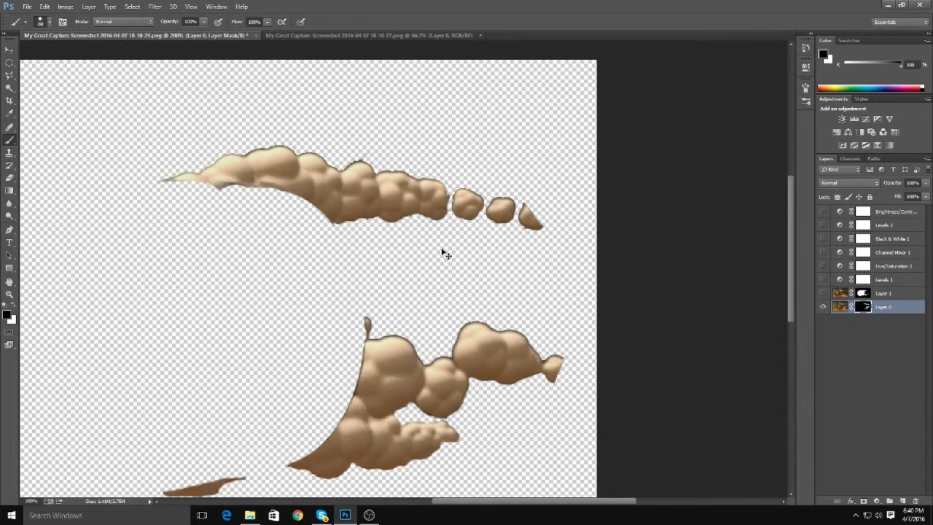
key("ctrl+minus")
key("ctrl+minus")
Toggle Layer 1's visibility to compare, leaving it visible and selected.
left_click(823, 293)
left_click(822, 293)
left_click(823, 292)
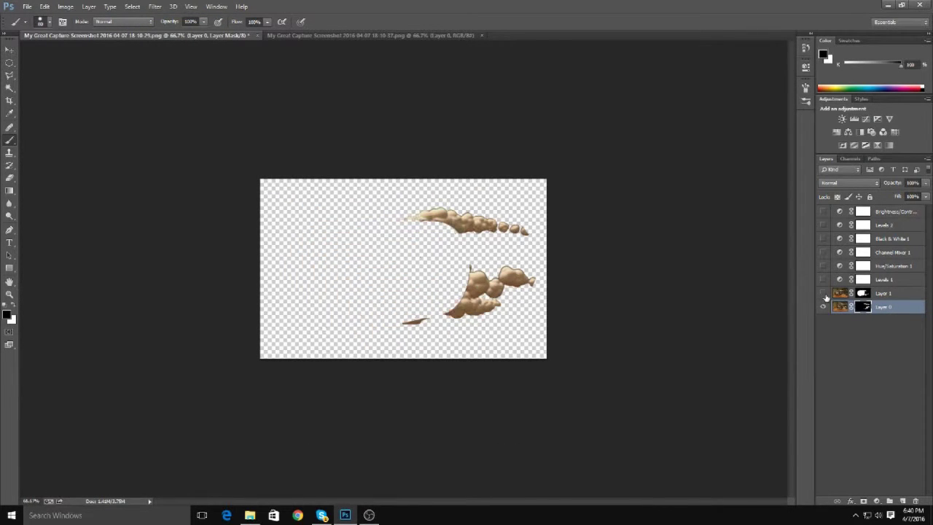
left_click(823, 293)
left_click(846, 293)
key("v")
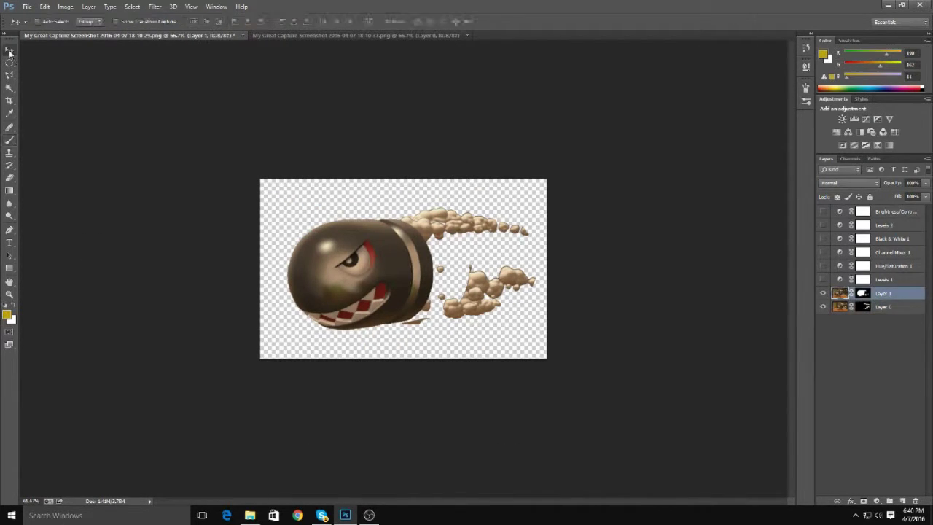
Move Bullet Bill about 50 px right and the smoke layer about 30 px left.
mouse_move(356, 279)
left_mouse_down()
mouse_move(390, 277)
mouse_move(366, 279)
left_mouse_up()
key("alt+bracketleft")
left_click_drag(554, 273, 533, 277)
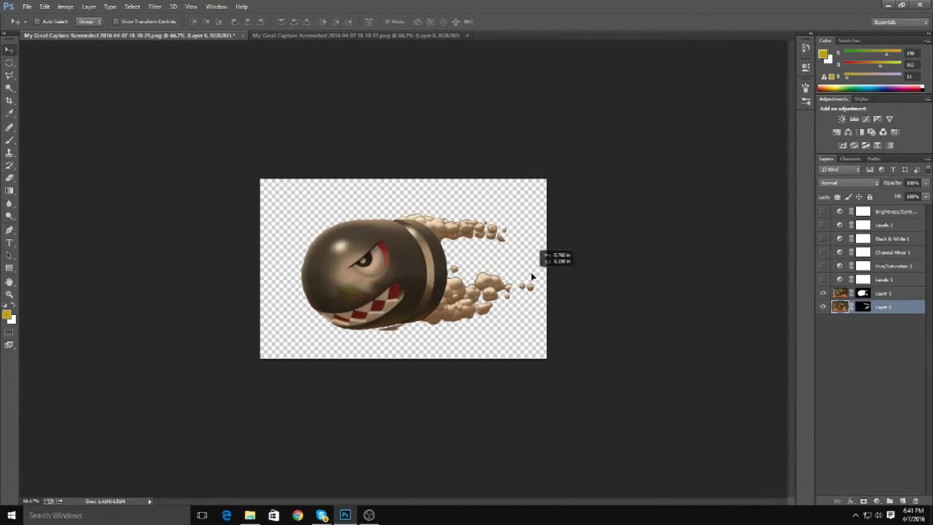
key("ctrl+plus")
key("ctrl+plus")
scroll(536, 278, "right", 5)
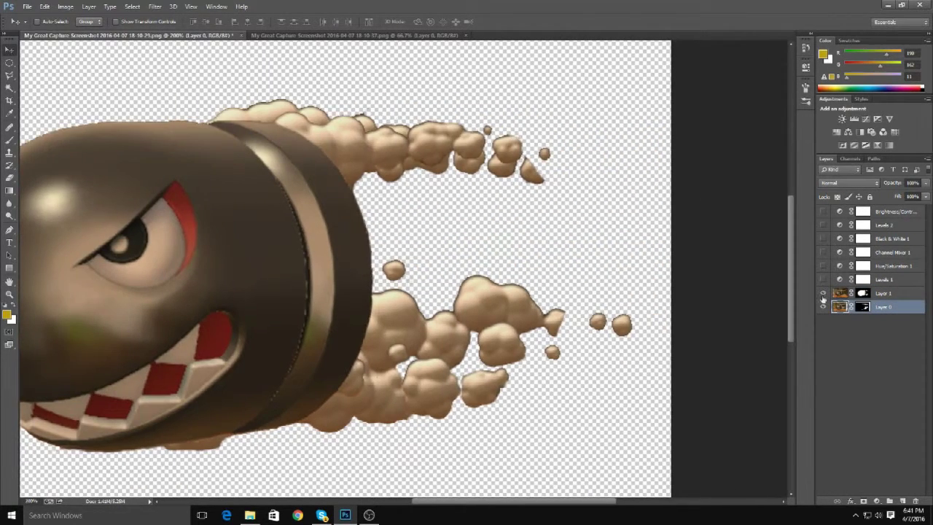
Paint black on Layer 1's mask over its lower smoke, checking with the layer eyes.
left_click(823, 306)
left_click(823, 293)
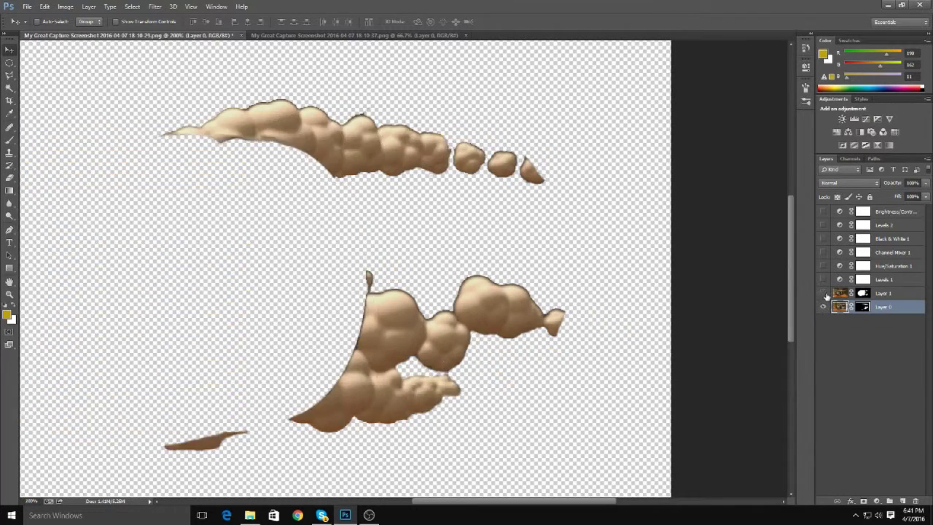
left_click(843, 292)
key("b")
mouse_move(413, 392)
left_mouse_down()
mouse_move(421, 378)
mouse_move(446, 390)
left_mouse_up()
left_click(859, 293)
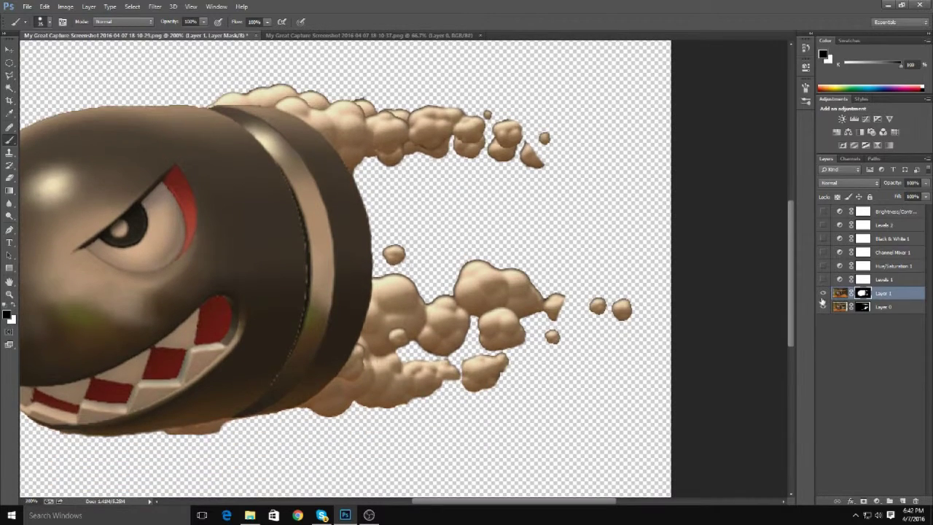
left_click(822, 293)
Target the smoke layer's mask, zoom in on the bullet's eye area, and reselect Layer 1.
scroll(379, 320, "up", 5)
scroll(422, 262, "up", 1)
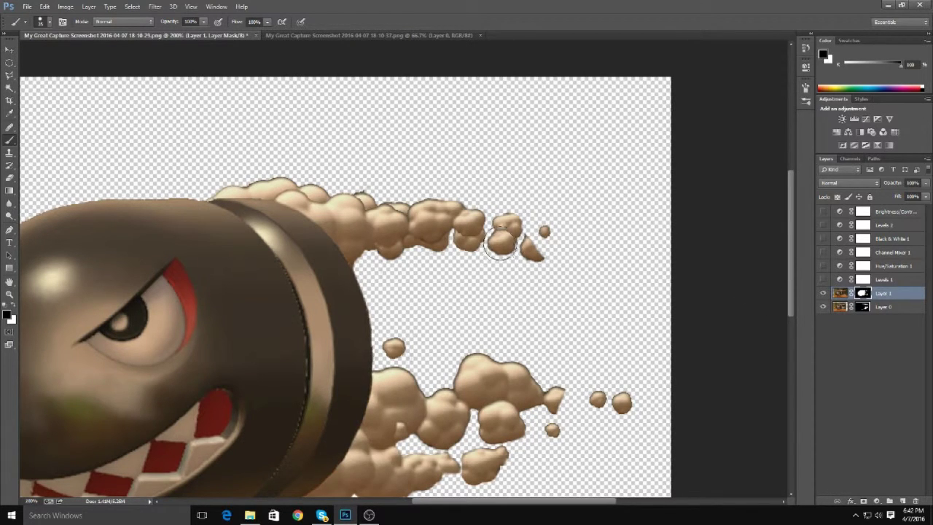
key("ctrl+backslash")
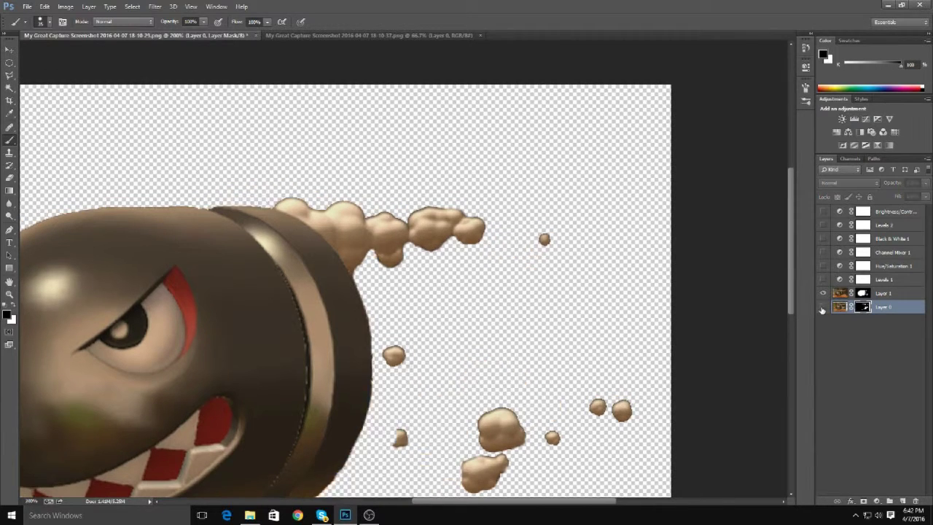
scroll(562, 249, "down", 3)
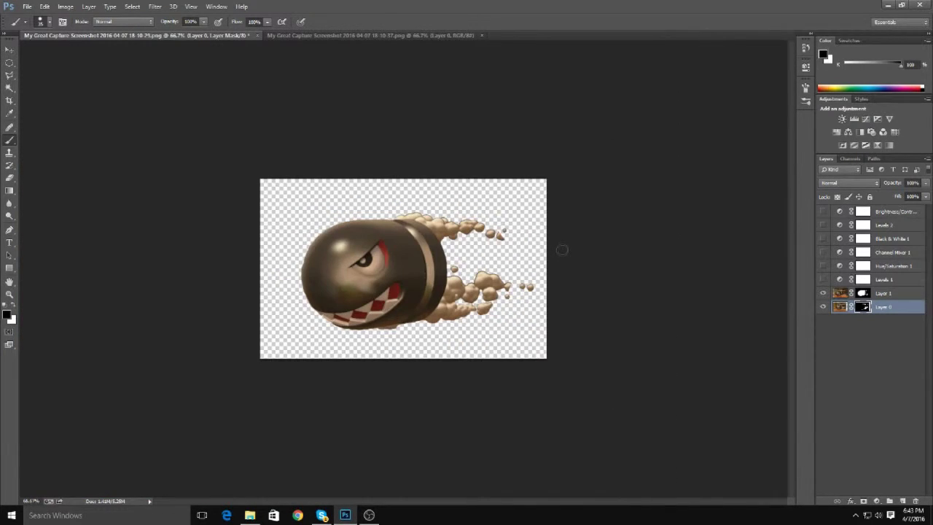
left_click(10, 294)
scroll(485, 279, "up", 2)
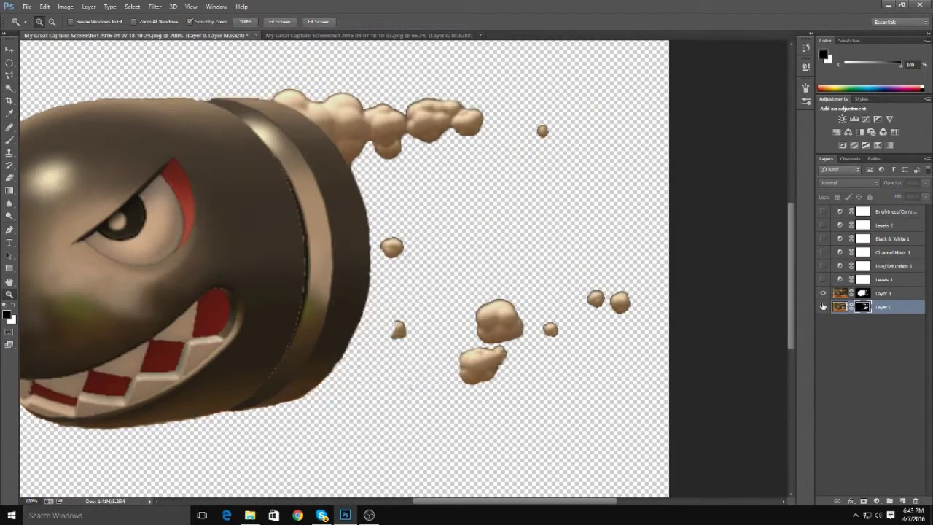
left_click(10, 75)
left_click(851, 295)
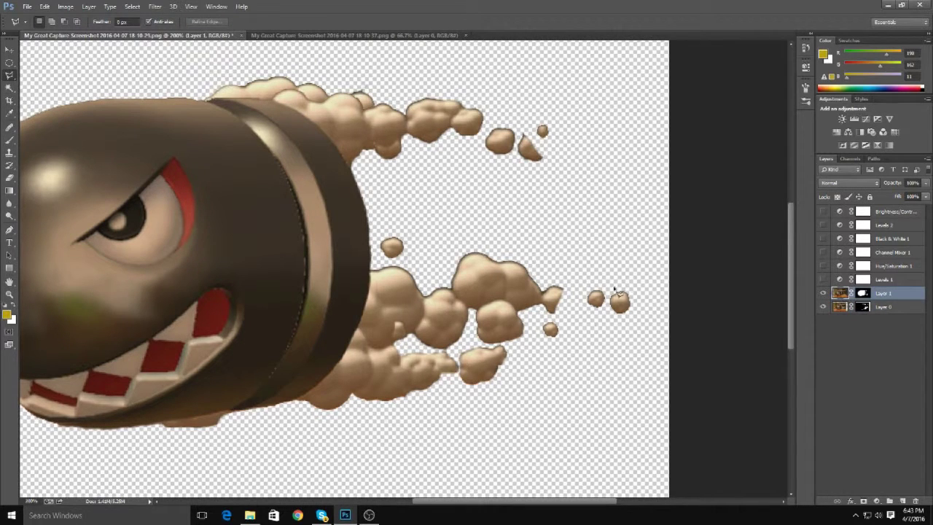
Elliptically select the small cloud blob at the right and save the document.
key("m")
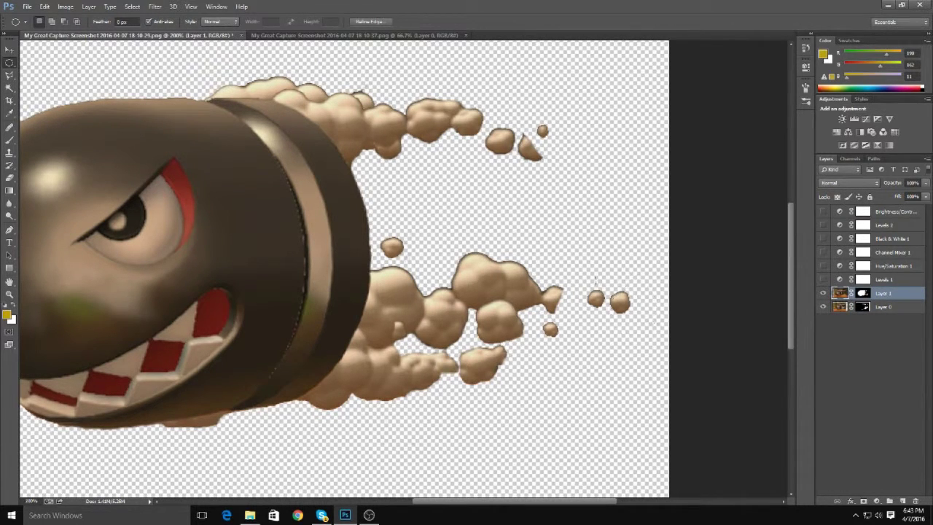
left_click_drag(608, 284, 657, 337)
key("v")
key("ctrl+s")
key("Return")
Duplicate Layer 1 and Layer 0 into Layer 1 copy and Layer 0 copy.
right_click(884, 297)
left_click(770, 175)
left_click(551, 164)
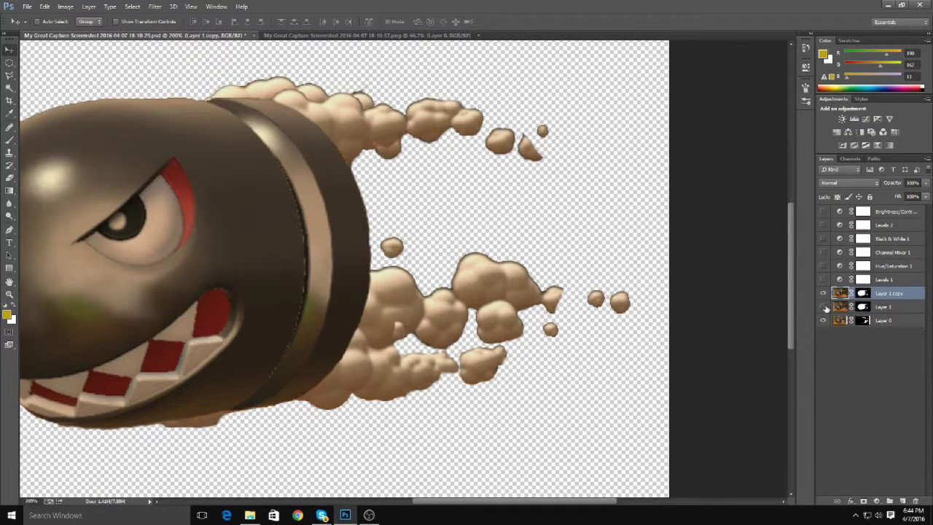
right_click(884, 321)
left_click(823, 162)
left_click(551, 157)
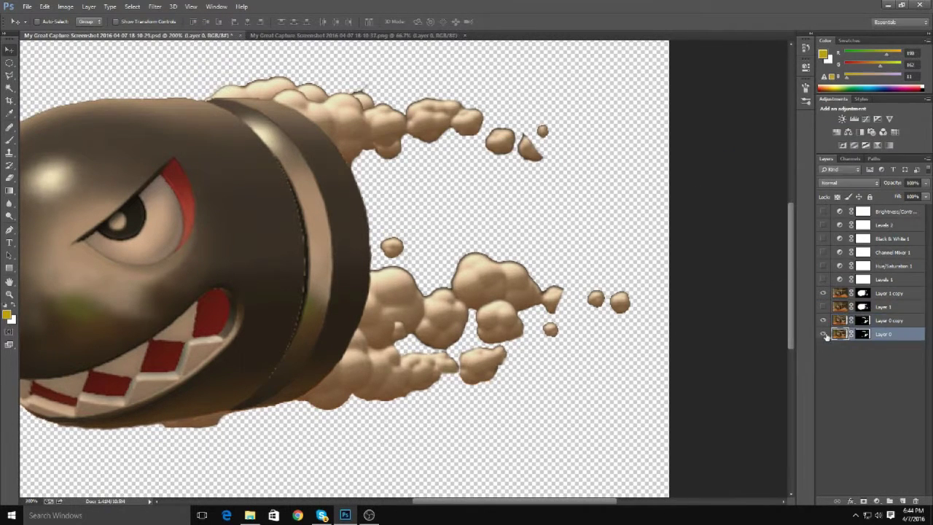
Try flattening the image, then undo the flatten.
right_click(840, 321)
right_click(885, 320)
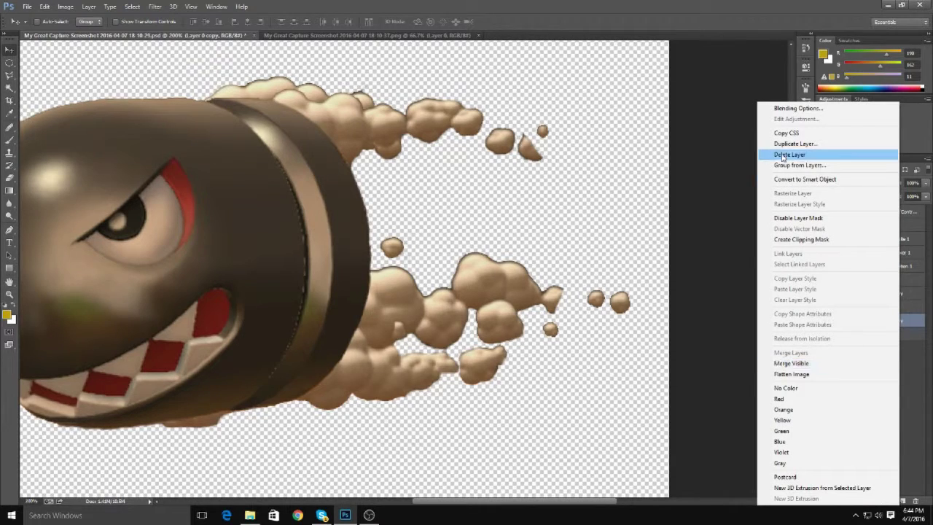
left_click(791, 373)
left_click(427, 192)
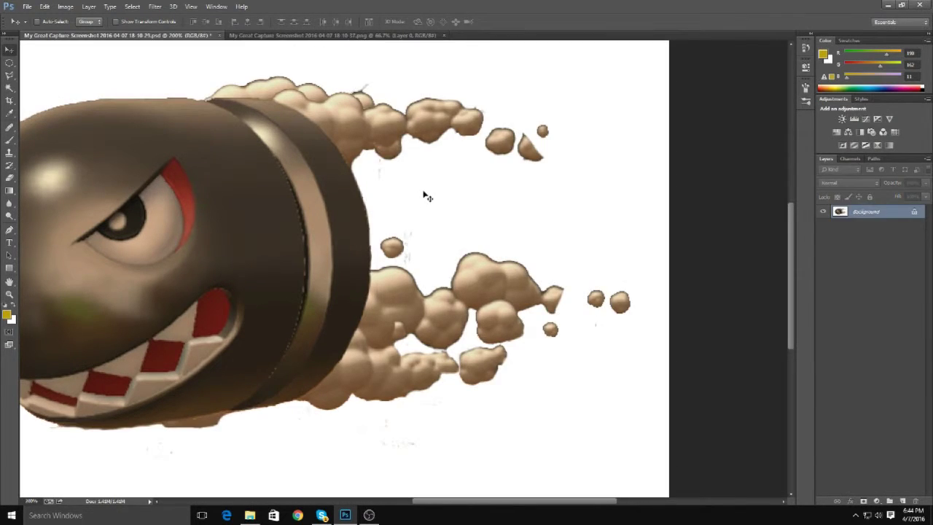
key("ctrl+z")
Compare Layer 0 copy's visibility, restore the masked layers, and apply Layer 1 copy's mask.
right_click(867, 333)
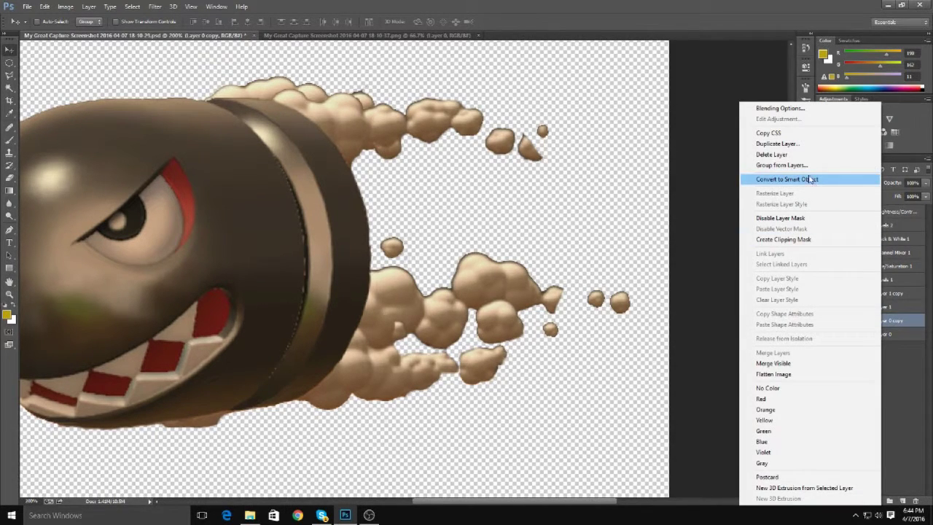
key("Escape")
double_click(821, 306)
key("ctrl+alt+z")
key("ctrl+alt+z")
key("ctrl+alt+z")
key("ctrl+alt+z")
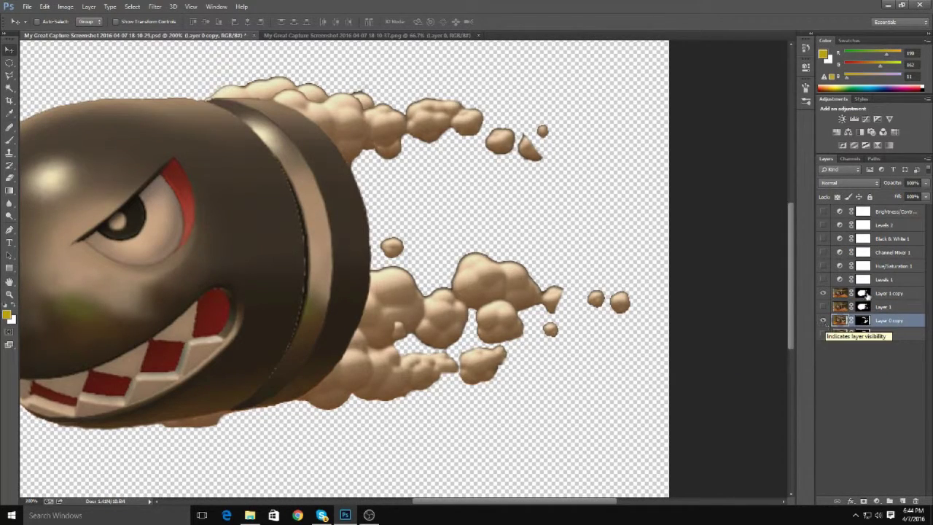
right_click(895, 324)
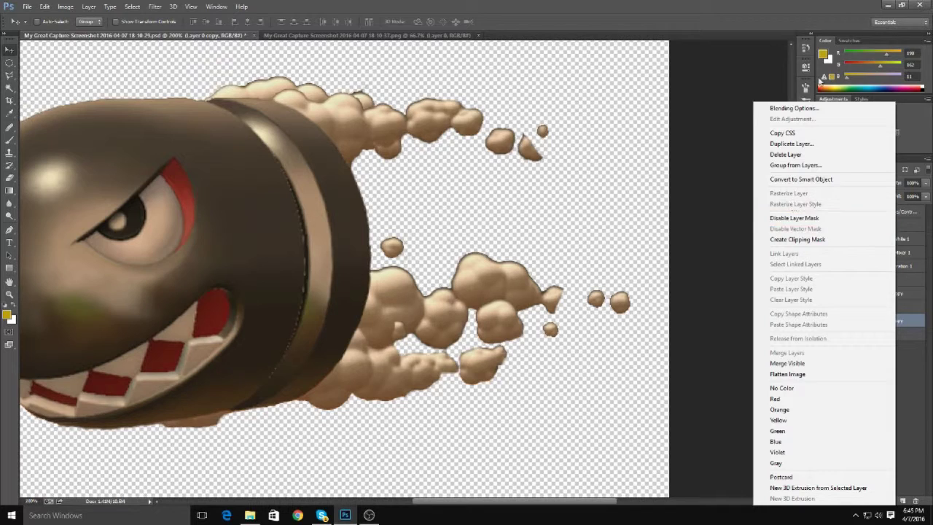
key("Escape")
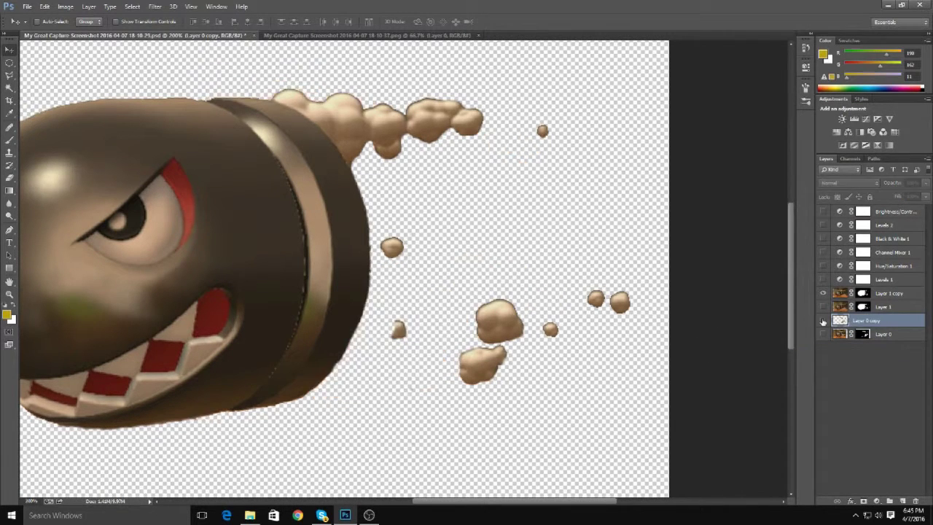
right_click(839, 293)
left_click(824, 323)
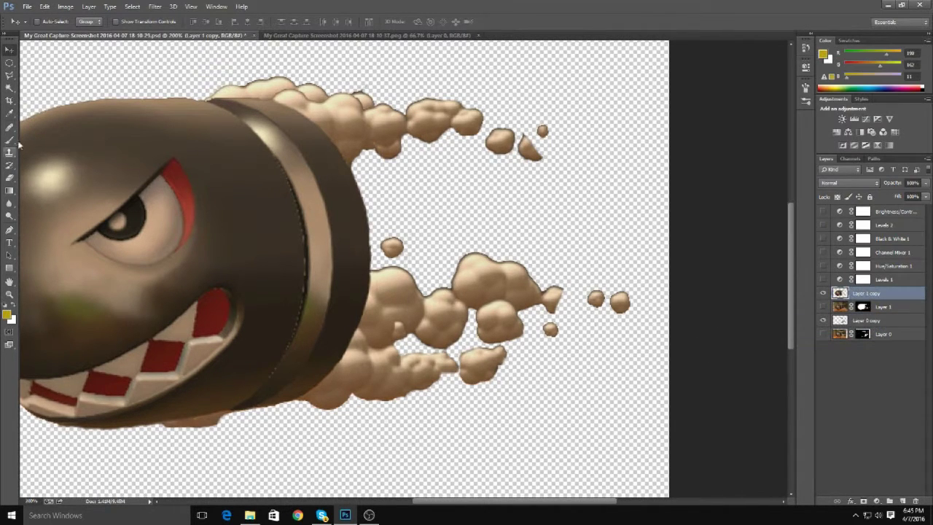
Move the far-right smoke puff left against the trail and scale it slightly larger.
key("m")
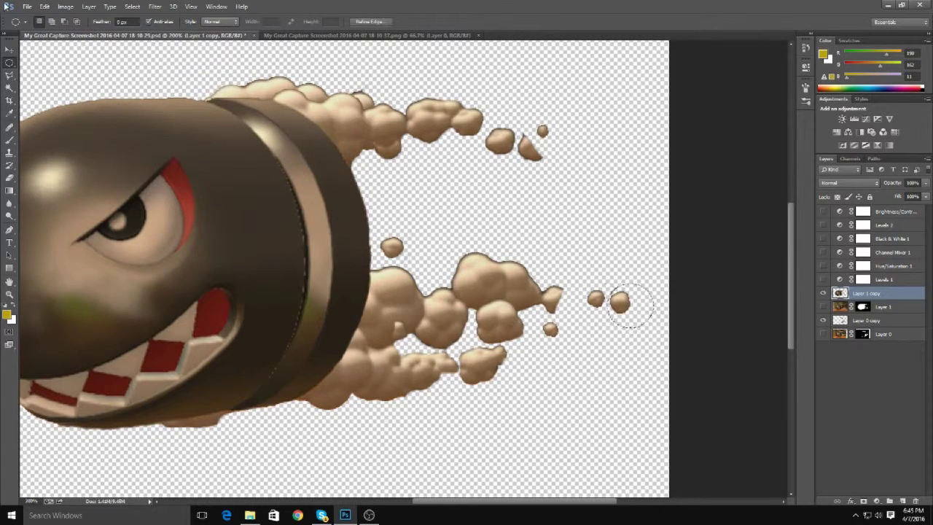
key("v")
mouse_move(620, 303)
left_mouse_down()
mouse_move(553, 301)
mouse_move(574, 319)
left_mouse_up()
key("ctrl+t")
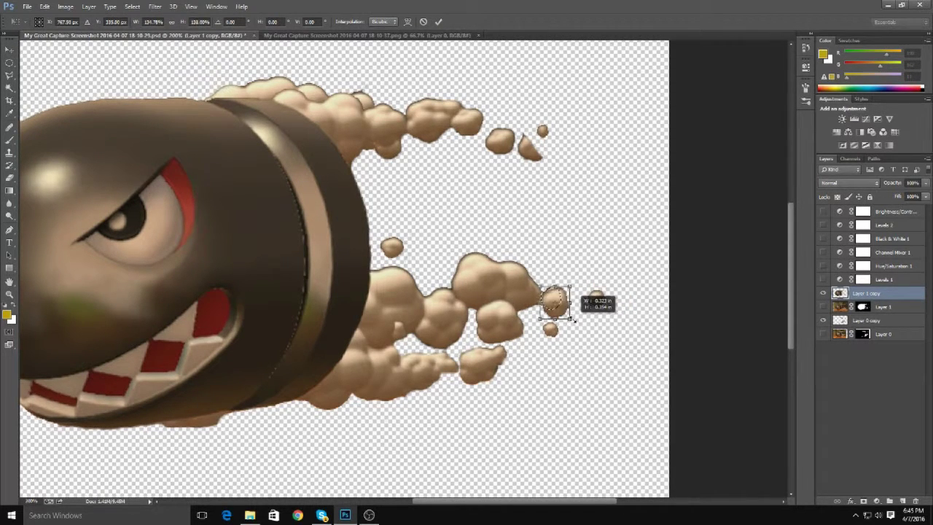
key("Return")
key("ctrl+d")
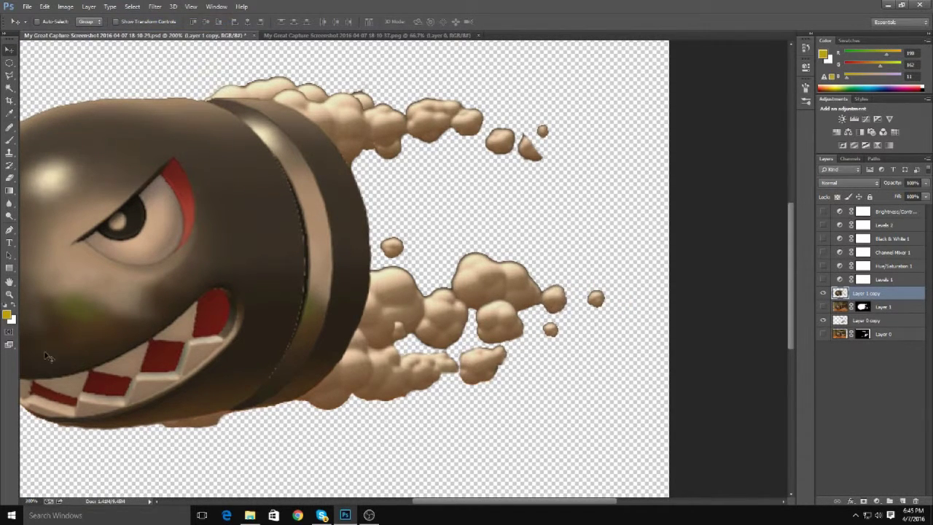
key("e")
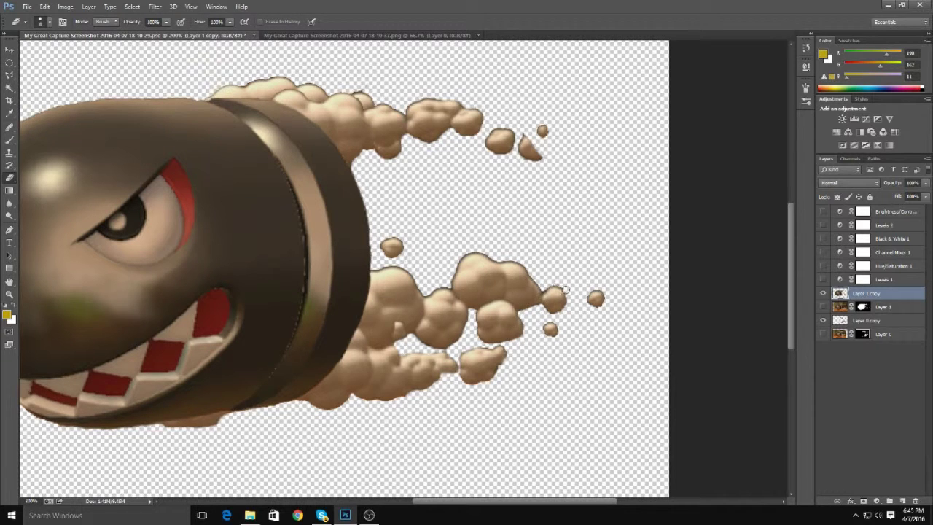
scroll(300, 148, "up", 3)
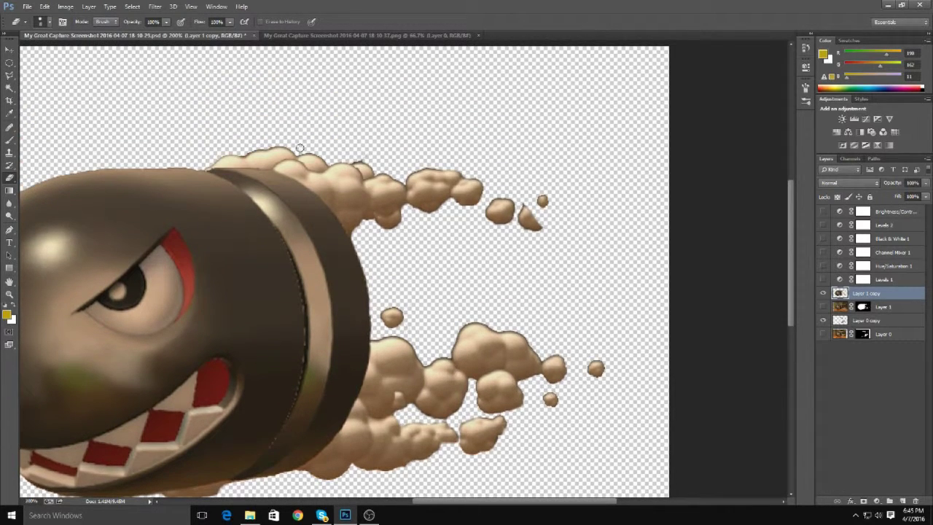
Add a mask to Layer 1 copy and paint black along the bullet's upper-right edge.
left_click(823, 292)
left_click(864, 501)
key("b")
key("d")
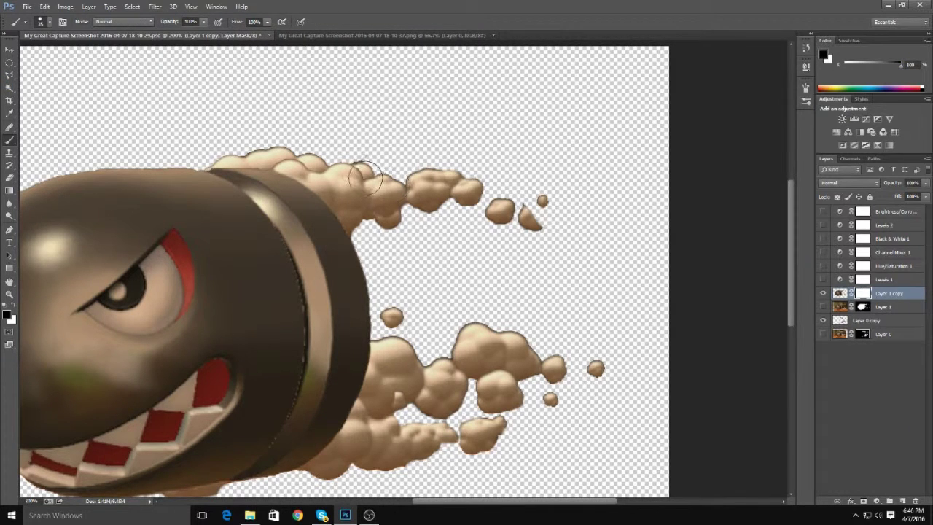
left_click_drag(365, 178, 355, 213)
left_click_drag(333, 266, 362, 231)
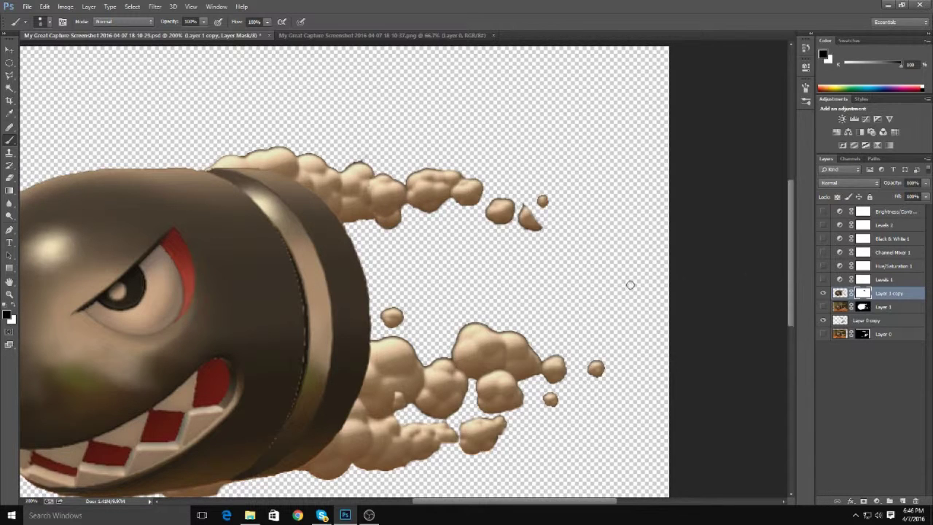
Add an empty layer mask to Layer 0 copy and undo a stray yellow paint dab.
left_click(841, 323)
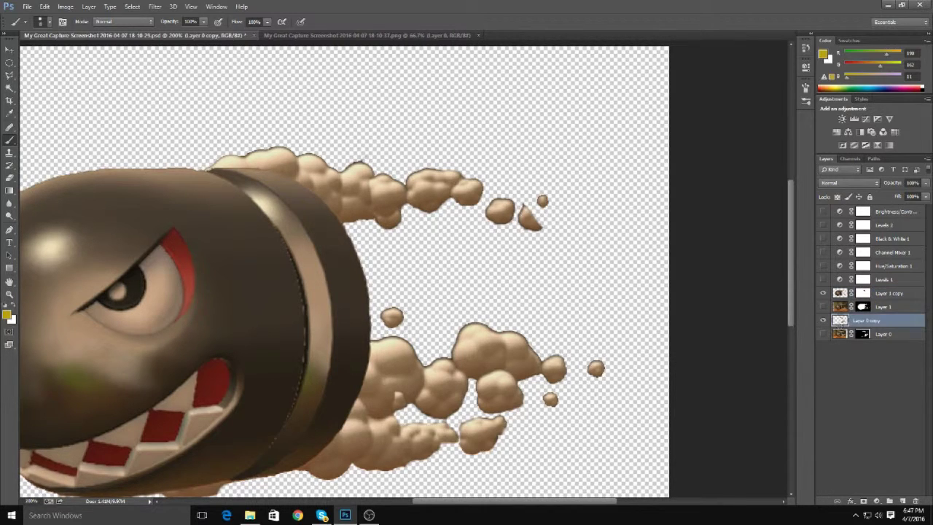
left_click(864, 502)
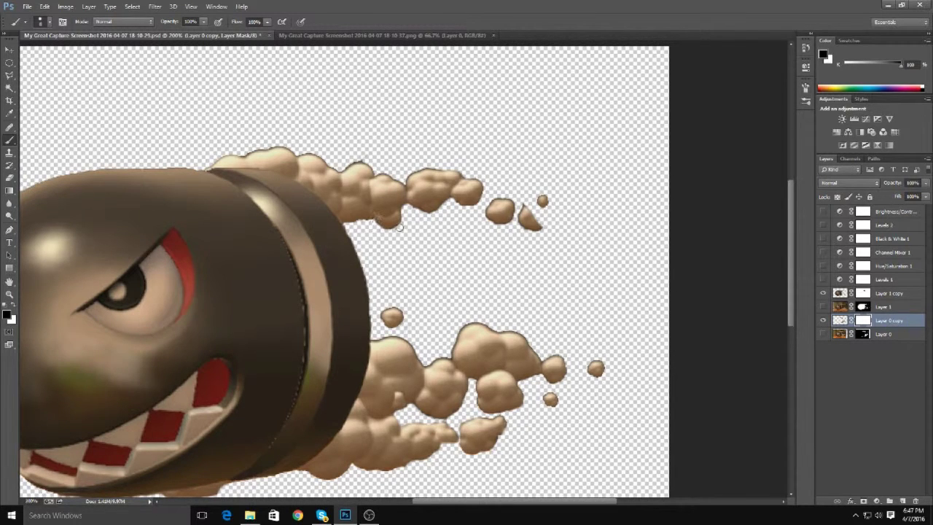
key("alt+bracketright")
key("alt+bracketleft")
key("alt+bracketleft")
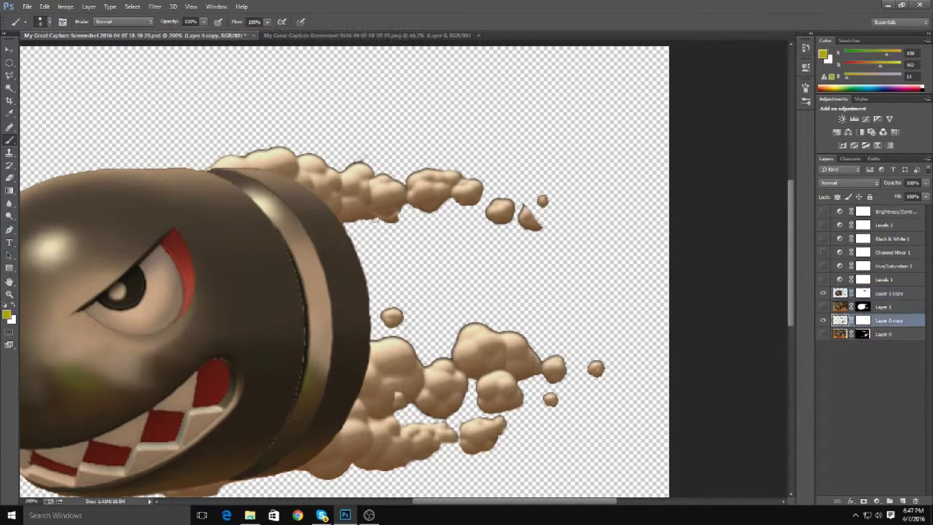
key("ctrl+z")
key("ctrl+backslash")
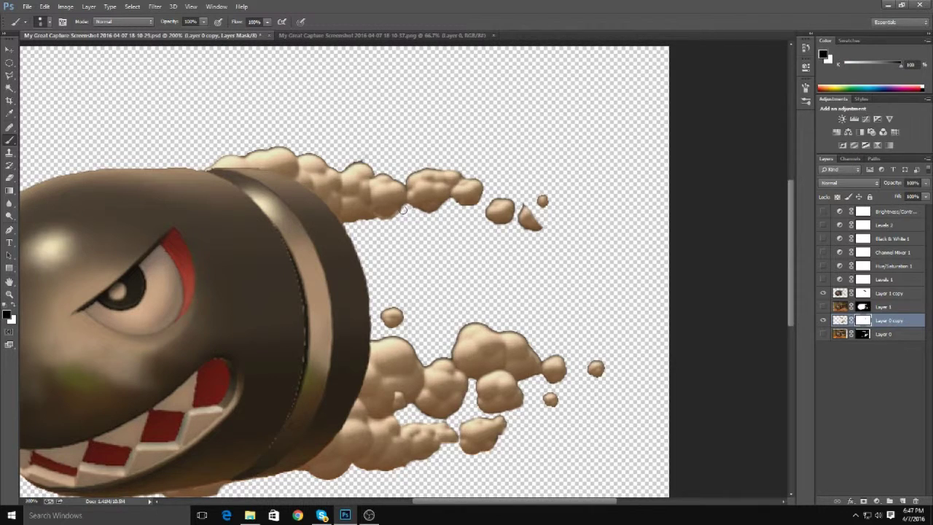
scroll(552, 210, "up", 1)
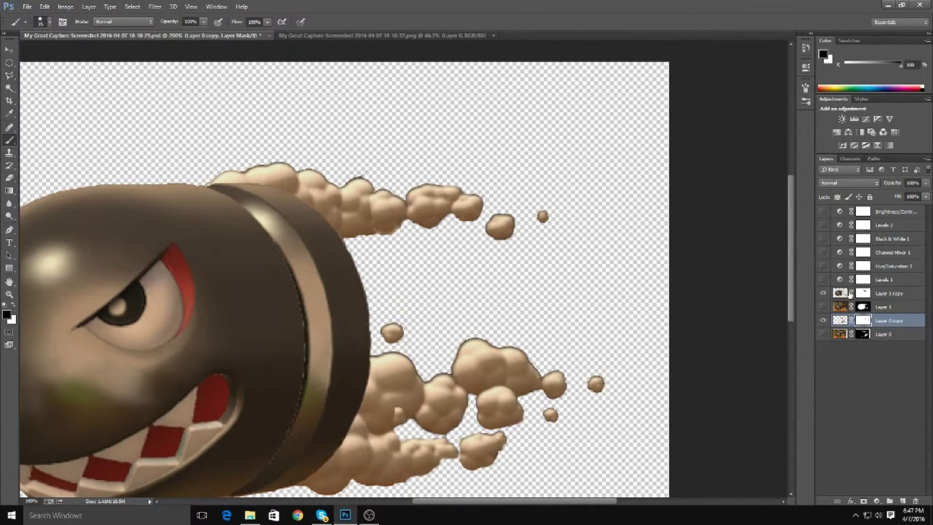
Delete Layer 1 copy's layer mask.
right_click(846, 293)
right_click(900, 295)
key("Escape")
right_click(862, 295)
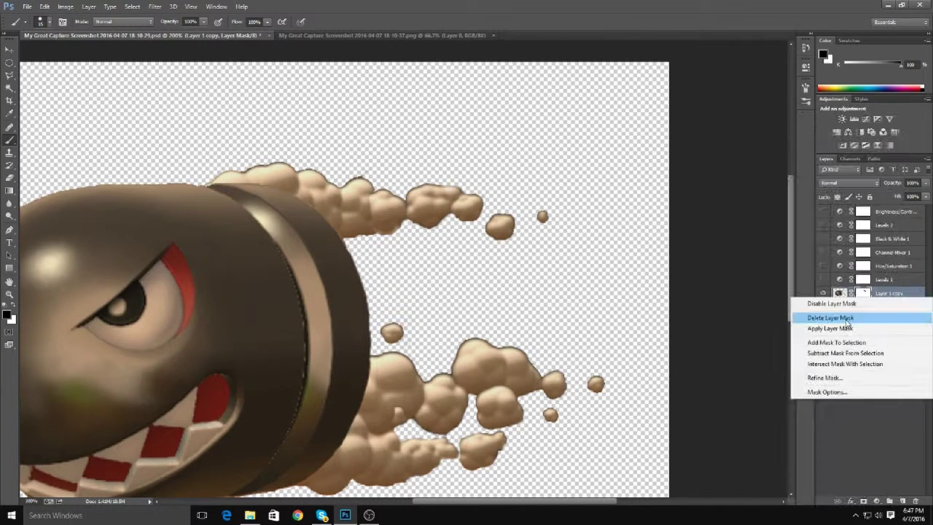
left_click(838, 315)
Elliptically select a small smoke puff, deselect, and fit the whole image on screen.
key("m")
left_click_drag(540, 208, 558, 229)
key("v")
key("ctrl+d")
key("ctrl+0")
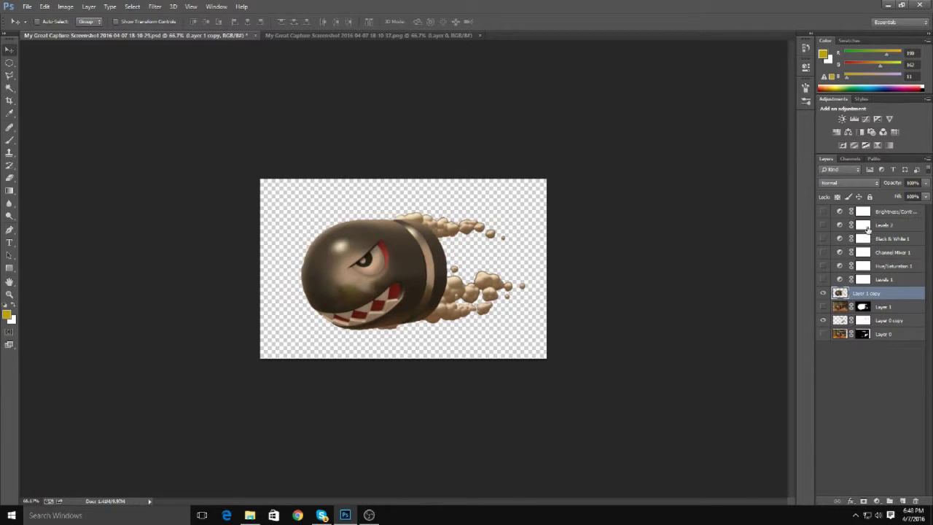
Turn on the Brightness/Contrast adjustment preview, view at 100%, and save the document.
left_click(823, 211)
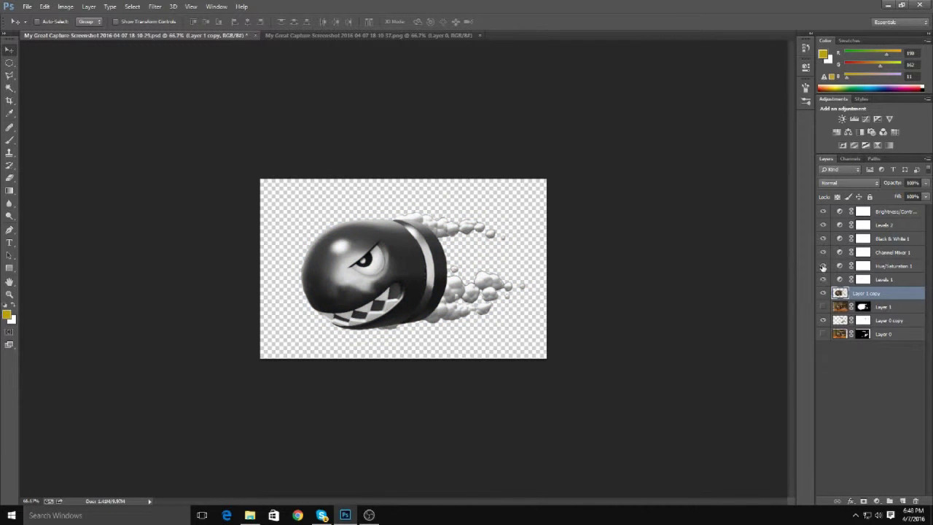
key("ctrl+1")
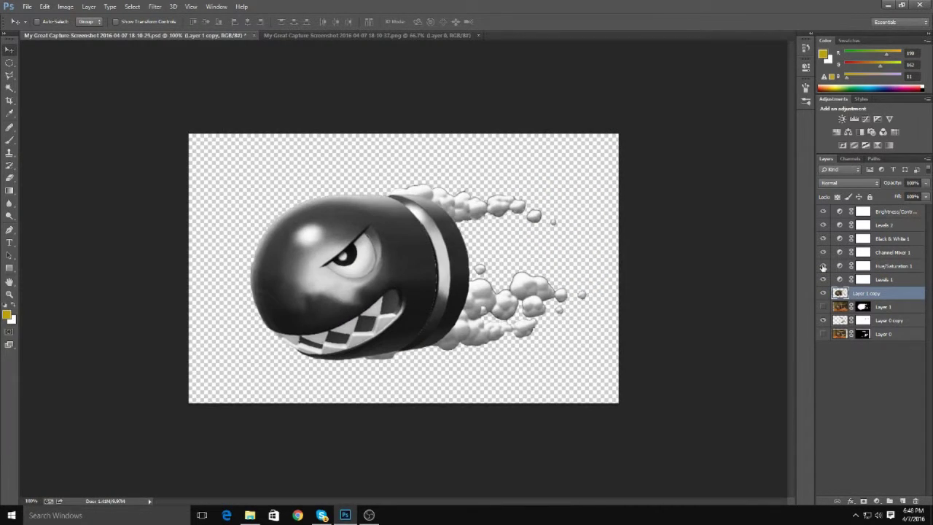
left_click(26, 6)
left_click(33, 122)
Hide all the adjustment layers again and zoom in closely on the bullet and smoke.
left_click_drag(823, 211, 823, 279)
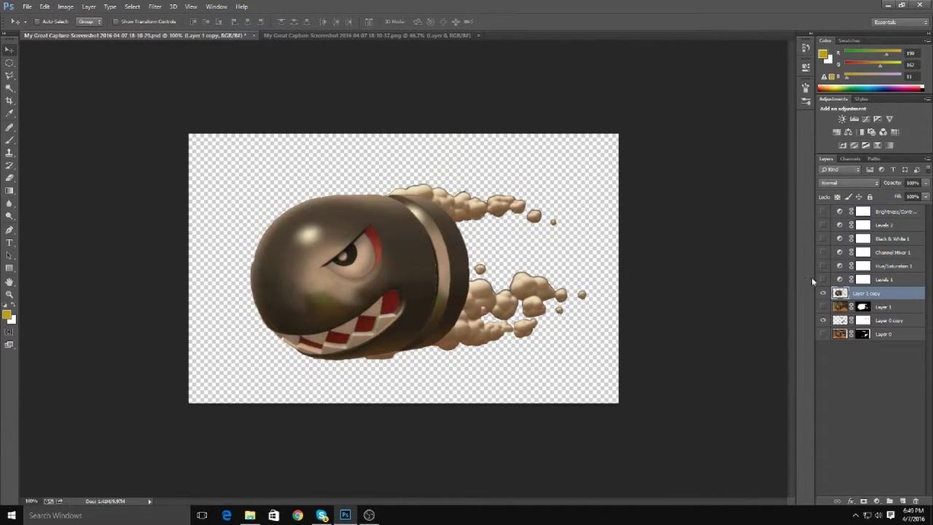
key("z")
key("ctrl+plus")
key("ctrl+plus")
left_click(9, 139)
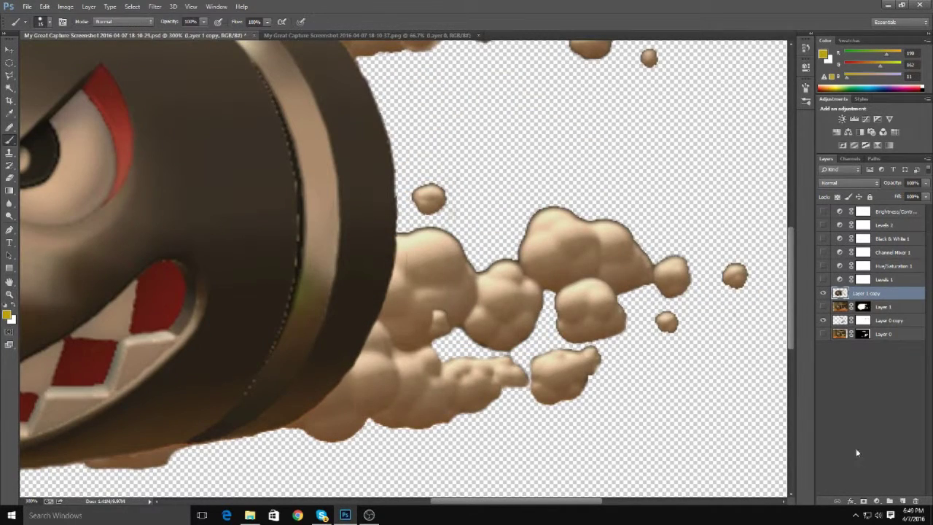
Add a fresh mask to Layer 1 copy, then target Layer 0 copy's mask for painting.
left_click(864, 501)
scroll(759, 360, "up", 2)
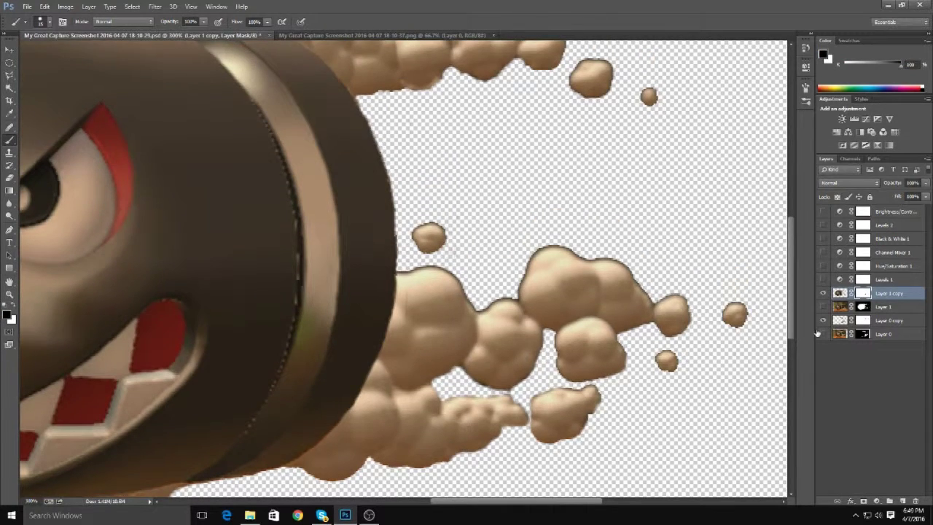
scroll(522, 283, "up", 3)
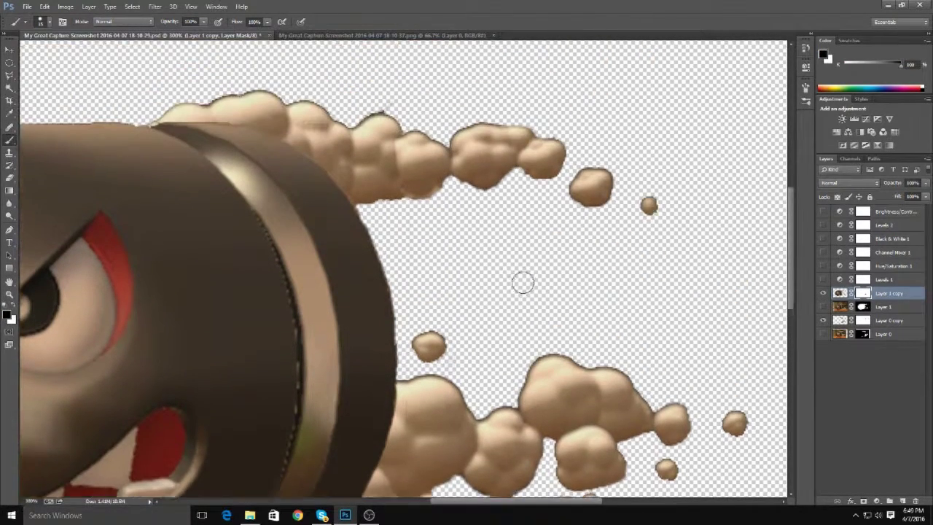
scroll(522, 283, "up", 2)
key("alt+bracketleft")
left_click(863, 320)
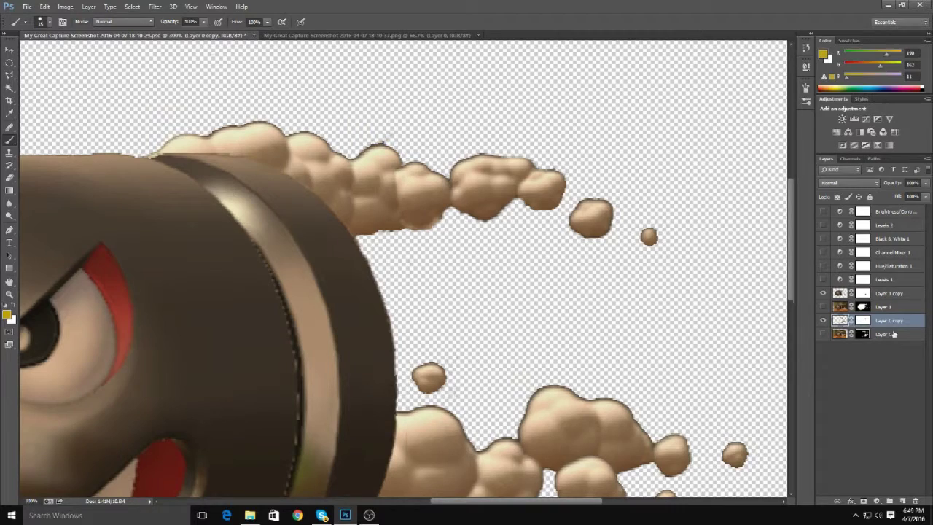